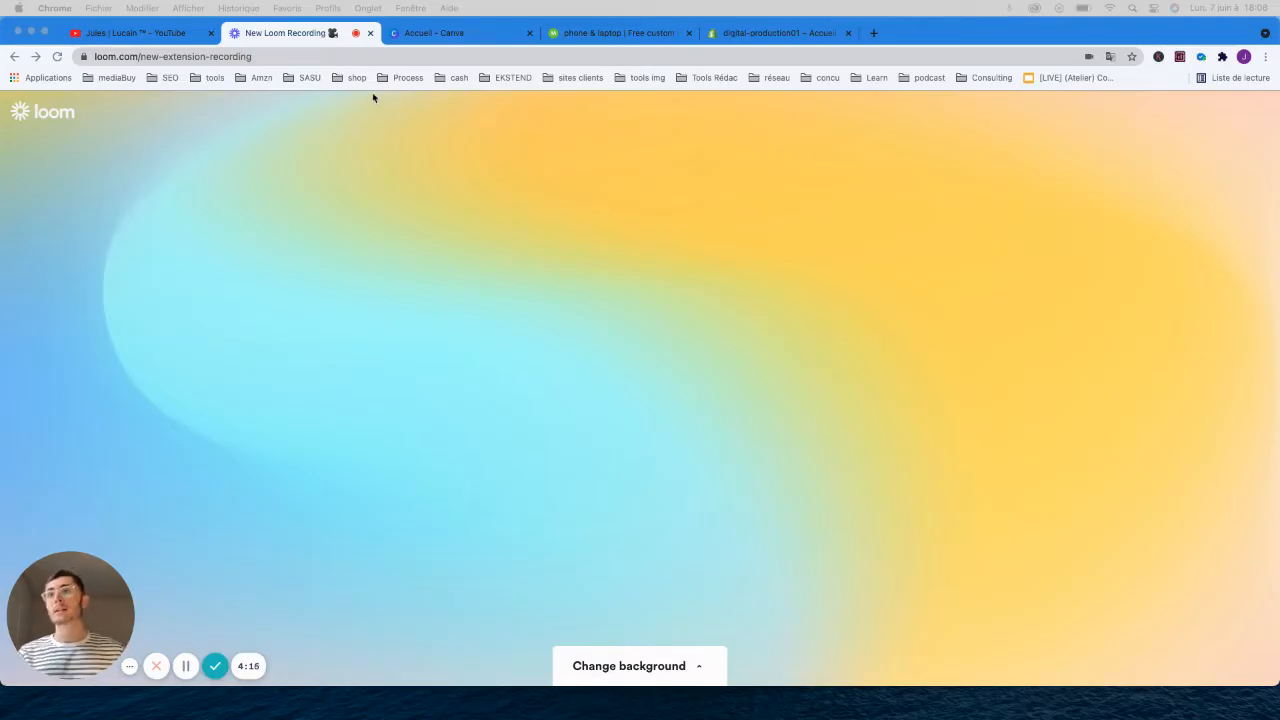
Step: Switch to Canva, create a new Document A4 design and apply the "Espaces Modernes" template to its first page
left_click(432, 33)
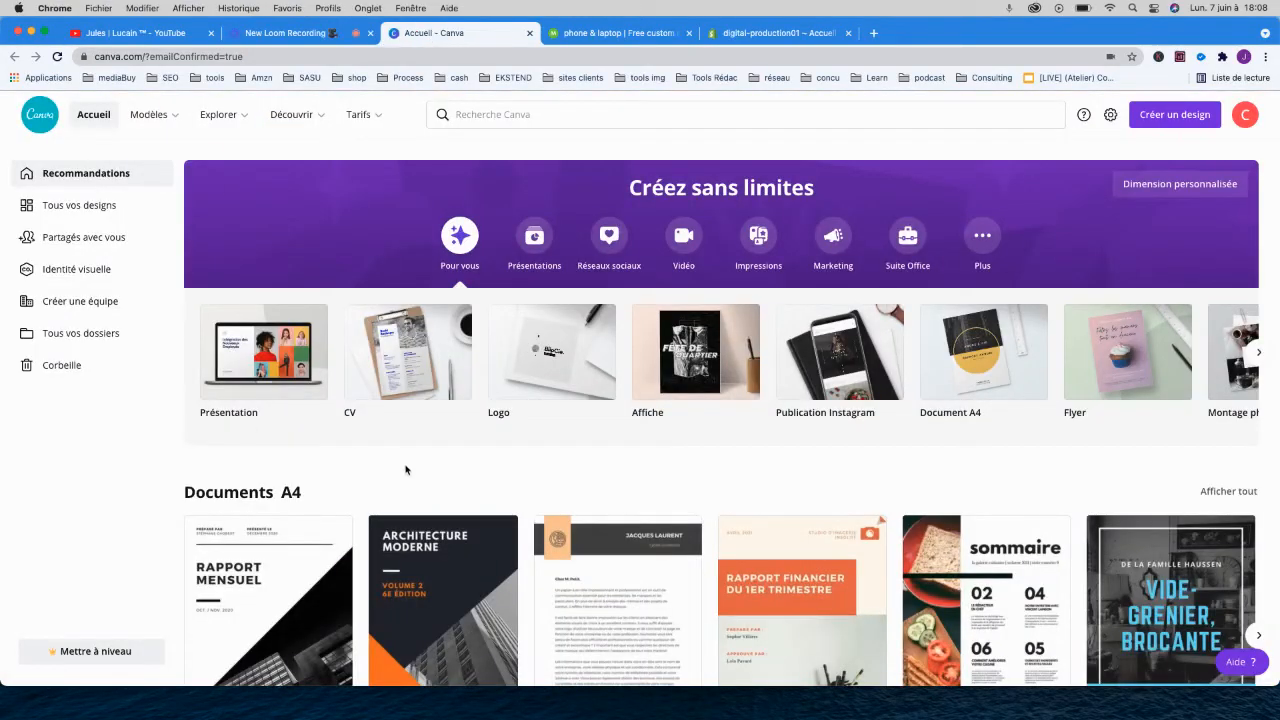
left_click(1152, 118)
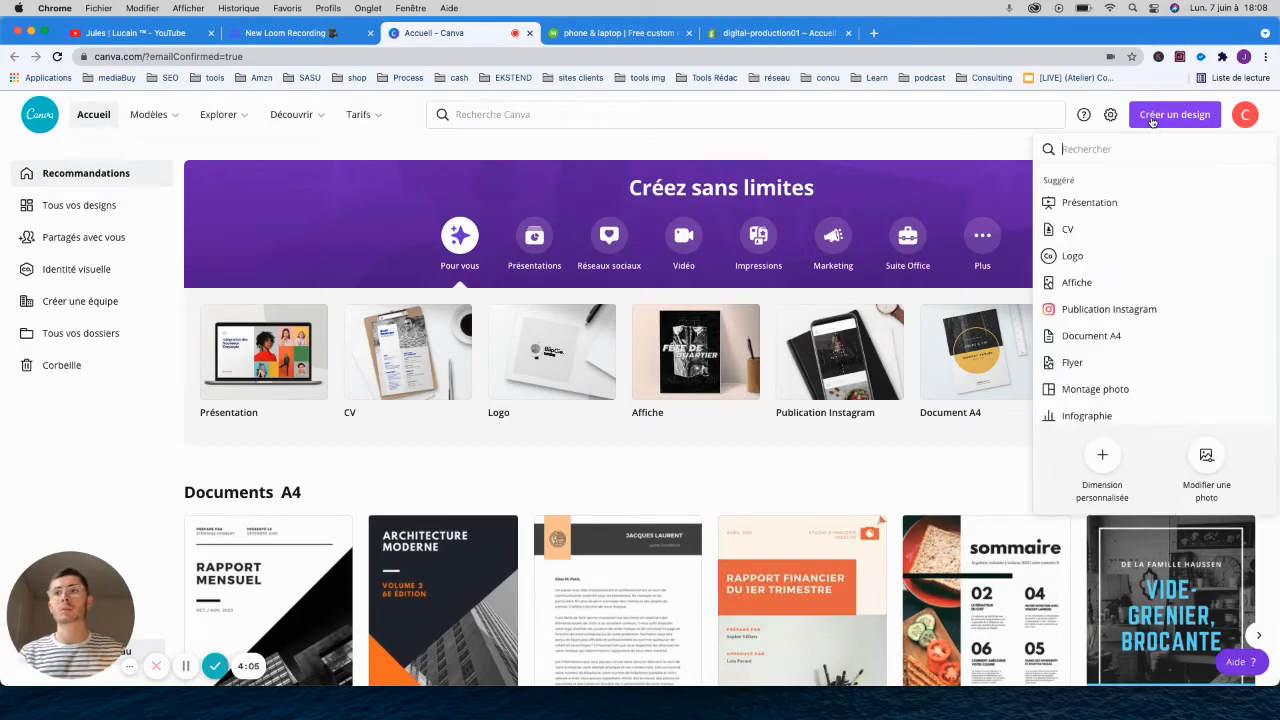
left_click(1088, 336)
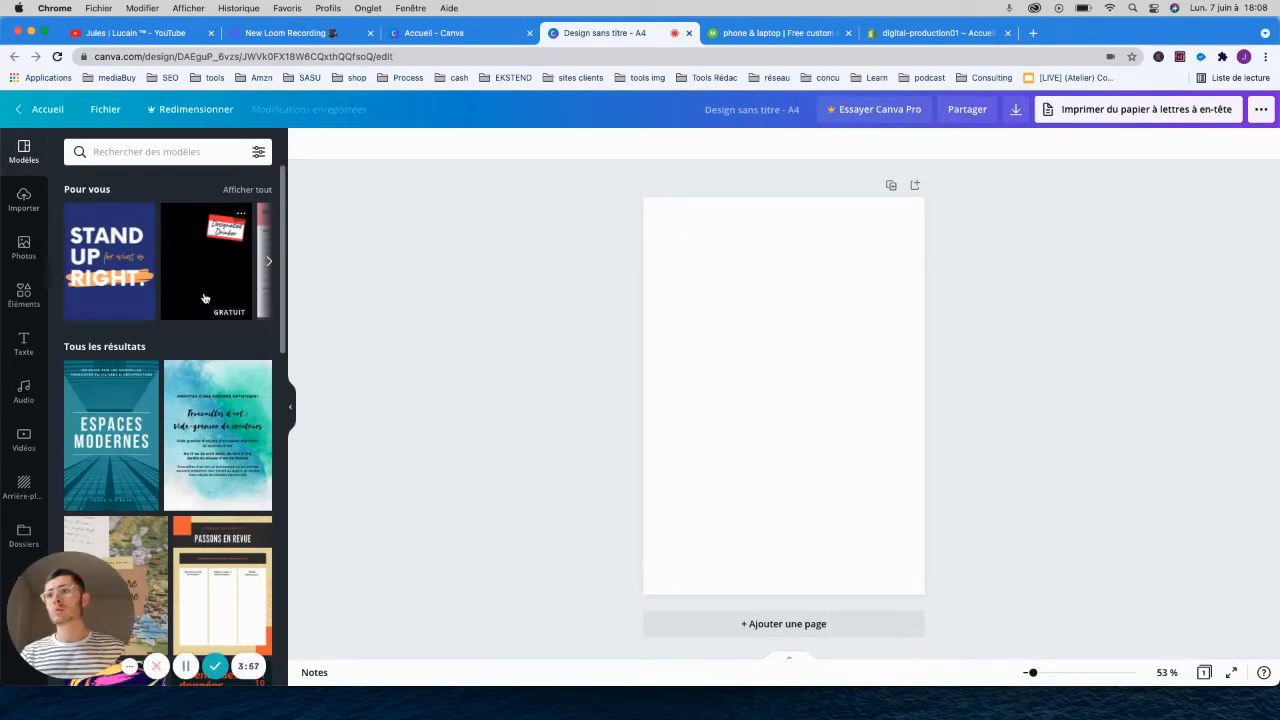
left_click(138, 428)
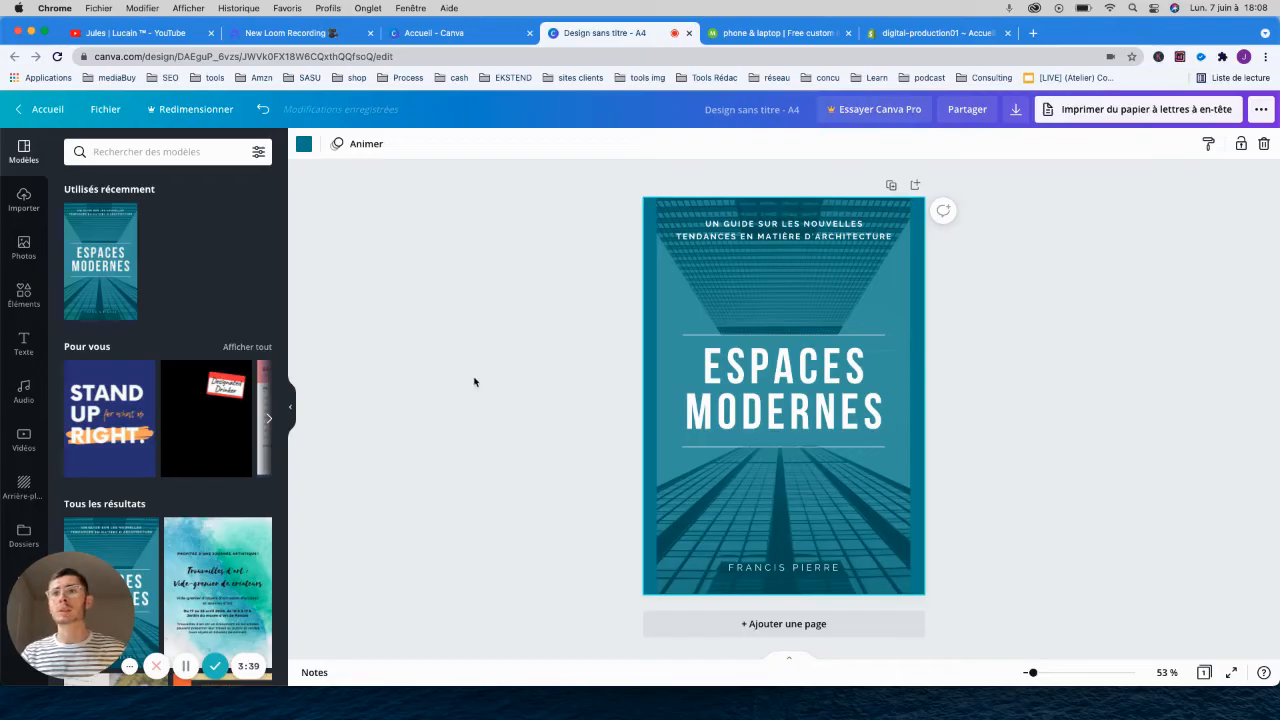
Step: Add a second page with the "Designated Drinker" template and a third with the second page of "Aquarelle Vide-grenier Flyer"
left_click(672, 624)
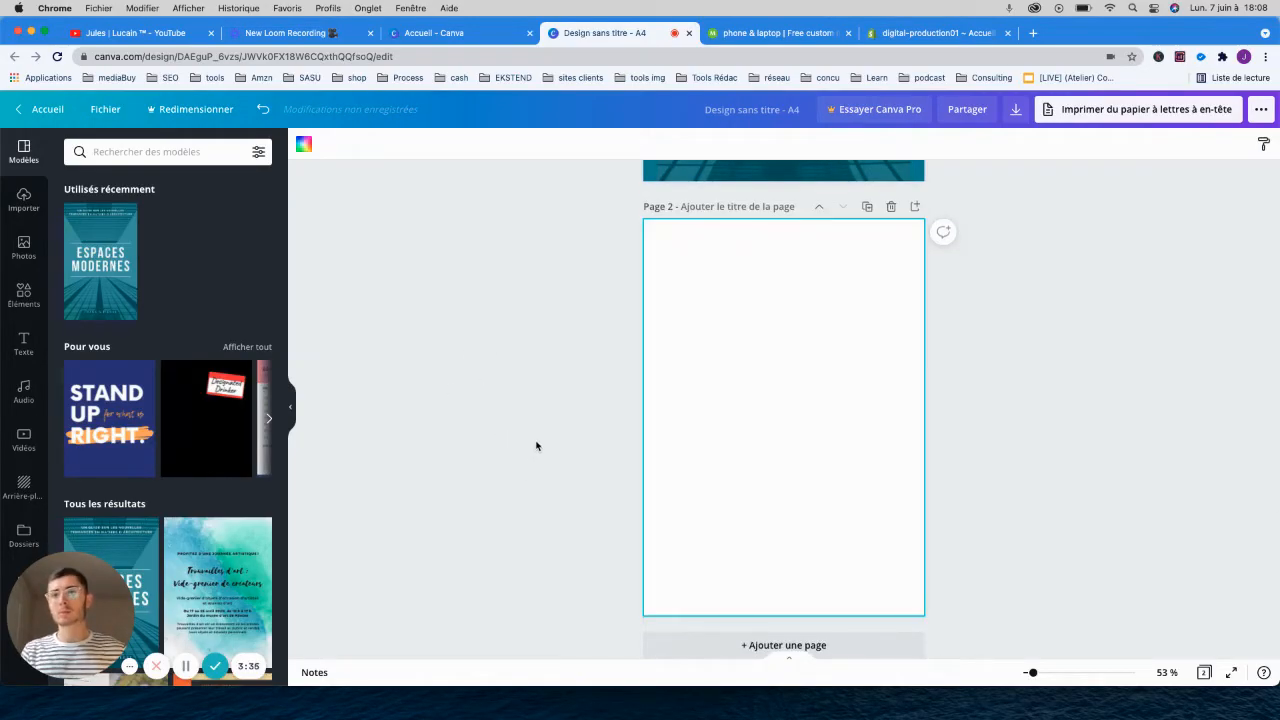
left_click(203, 432)
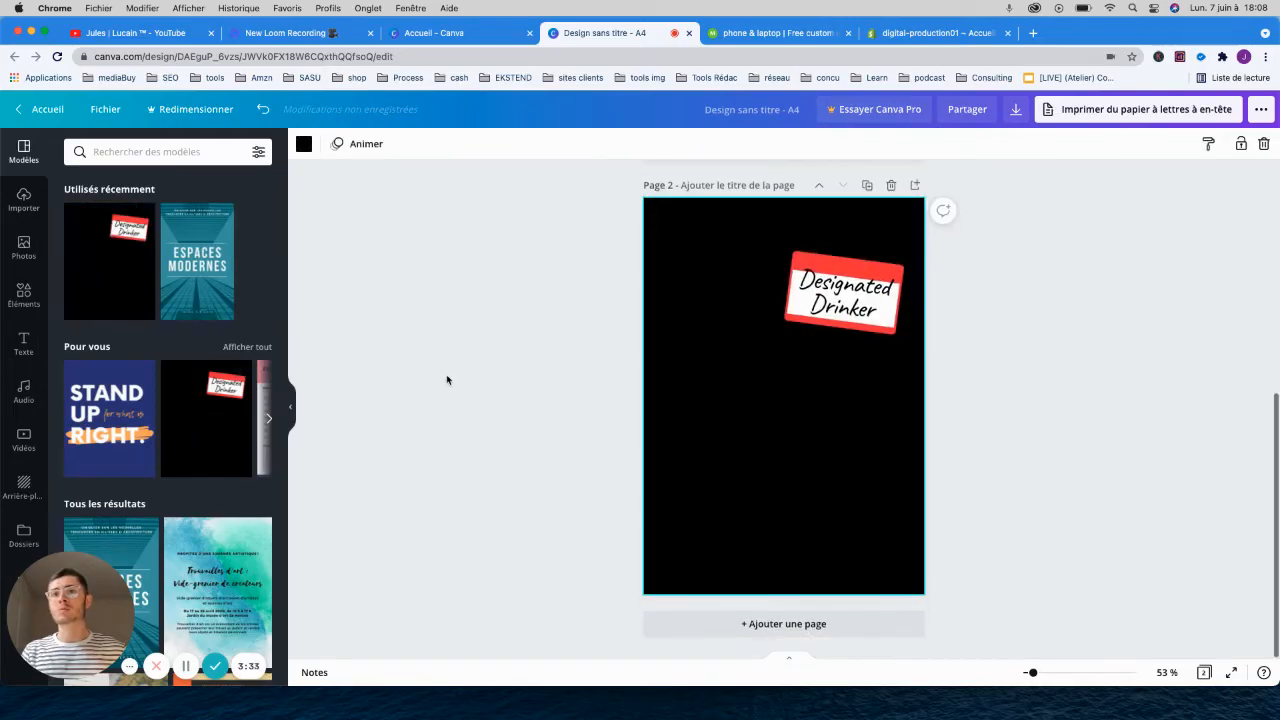
left_click(674, 618)
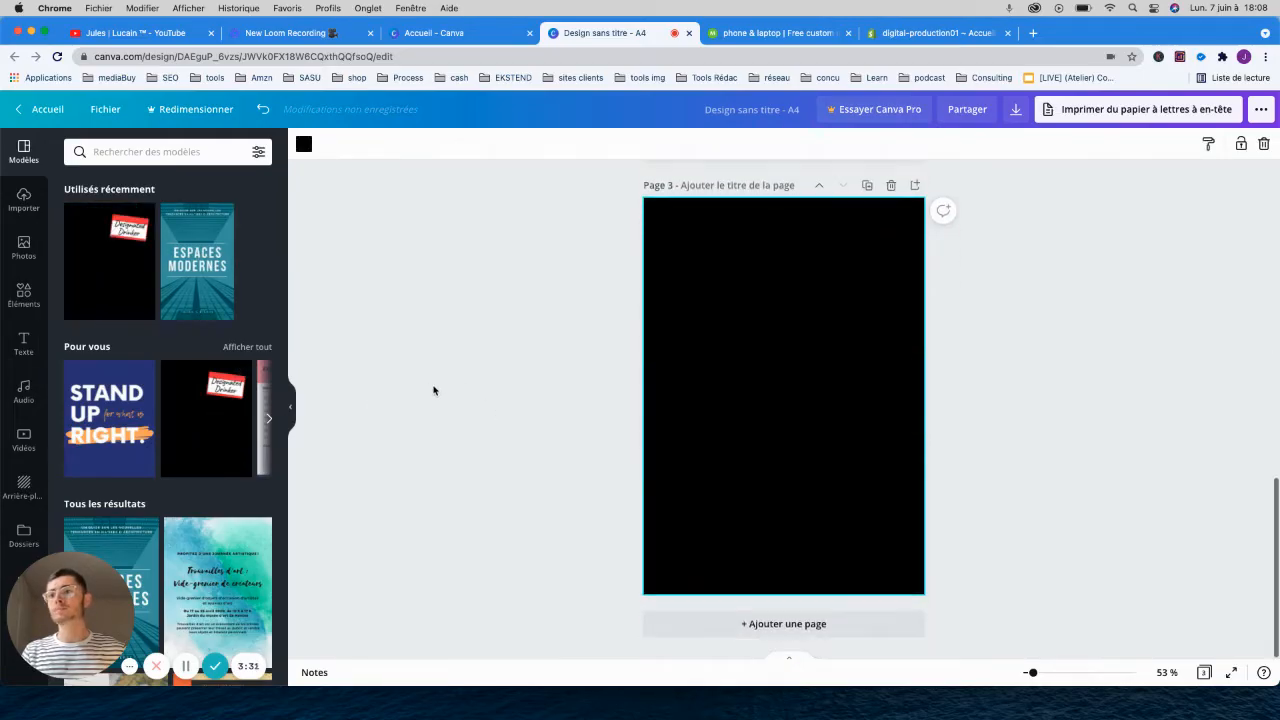
left_click(261, 557)
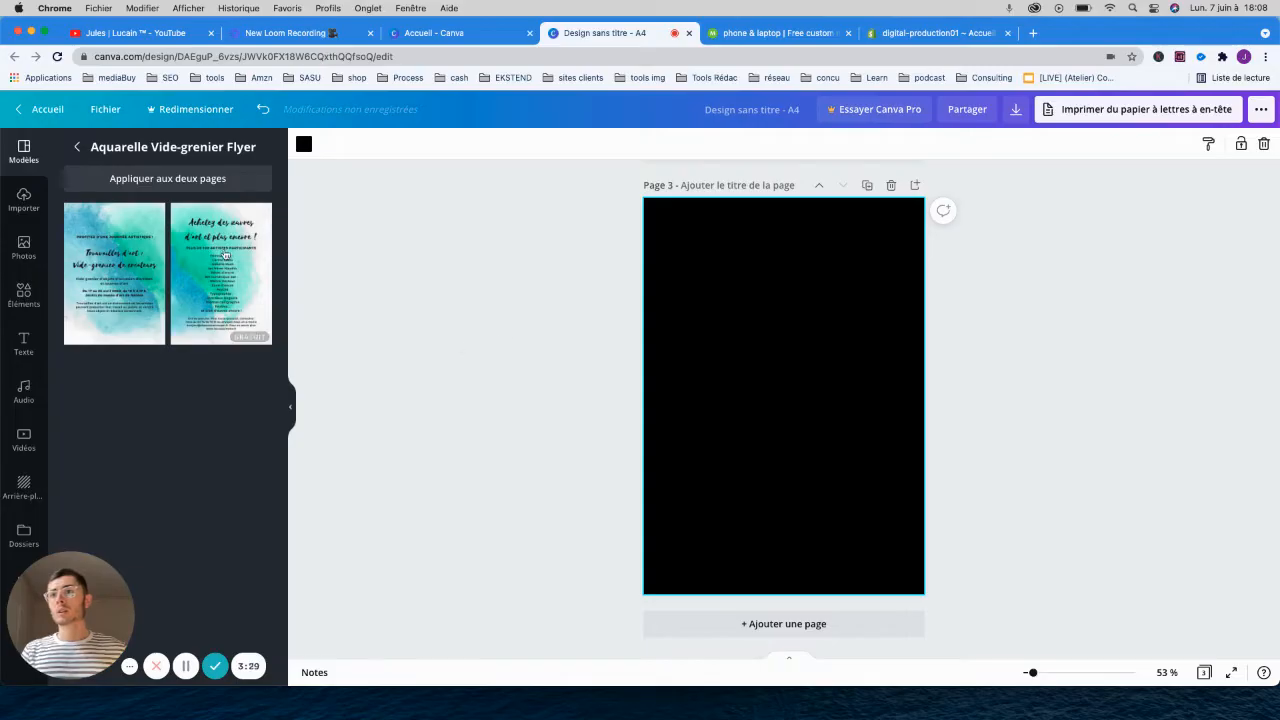
left_click(224, 255)
Step: Review the design's pages, download all three as "PDF pour impression" and dismiss the download dialog
scroll(500, 290, "up", 5)
scroll(474, 249, "up", 3)
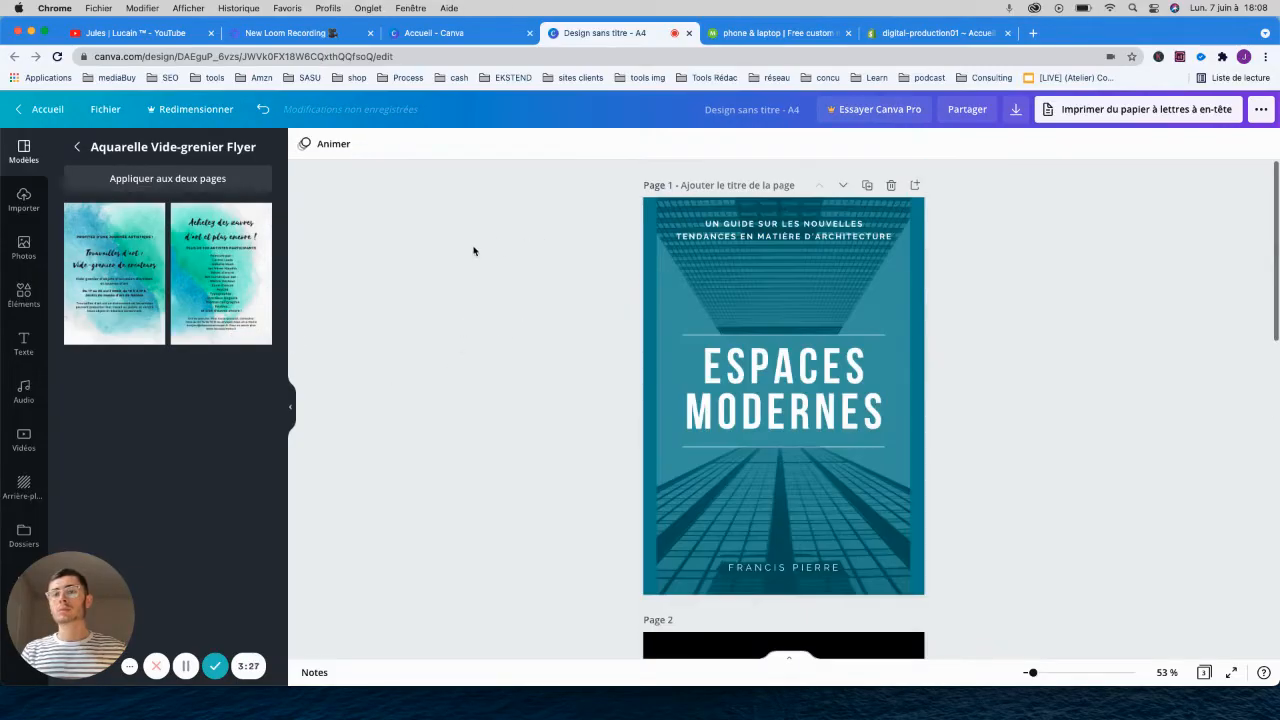
scroll(586, 409, "down", 10)
scroll(590, 400, "up", 10)
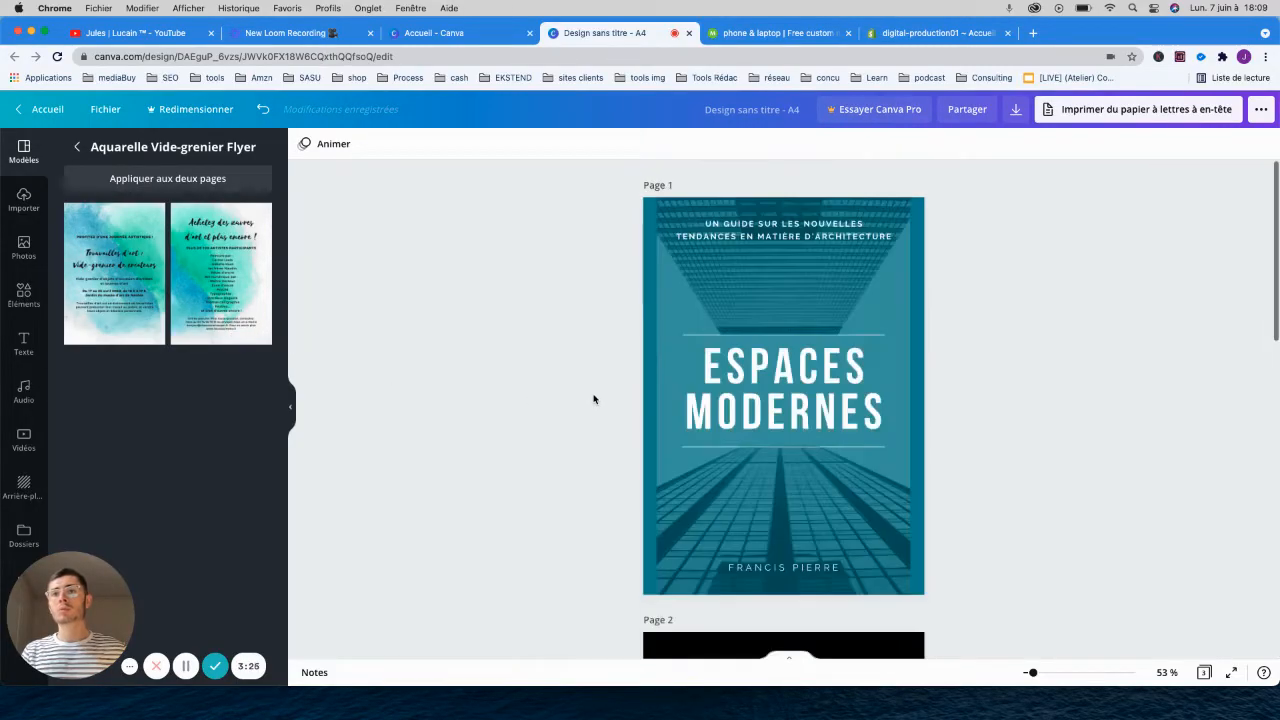
scroll(589, 400, "down", 5)
scroll(1007, 315, "up", 5)
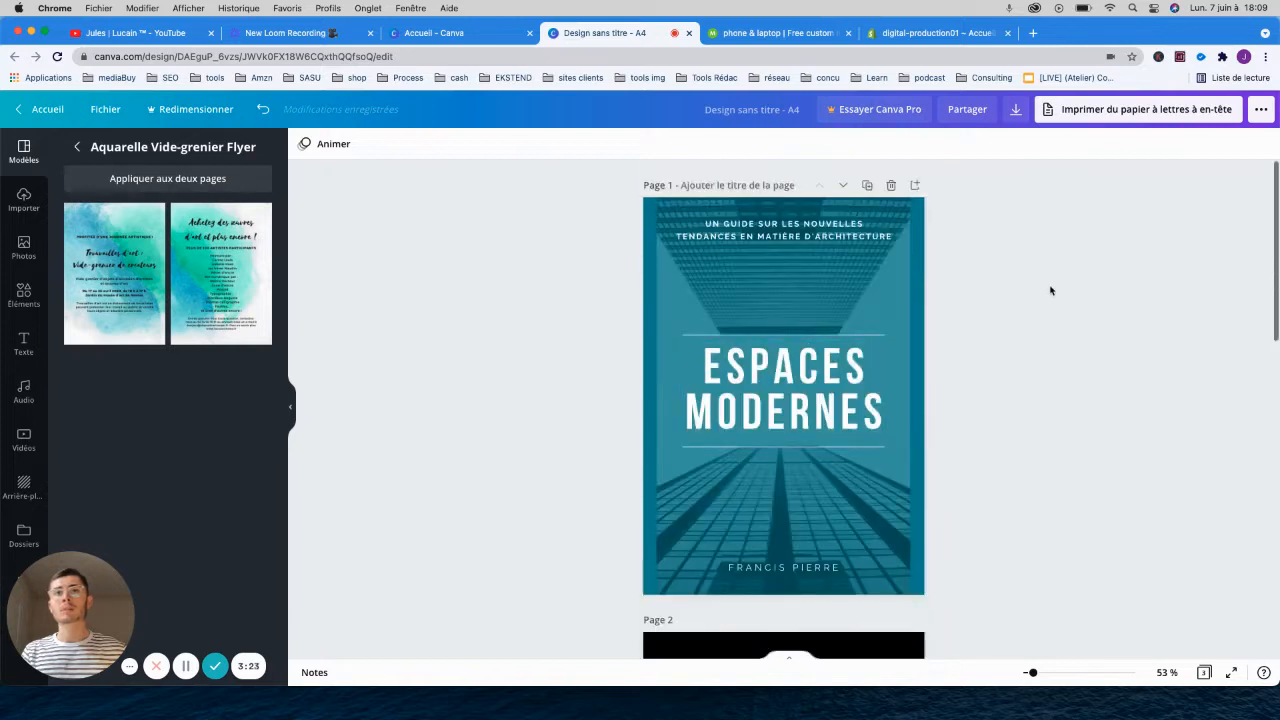
left_click(1015, 109)
left_click(1083, 205)
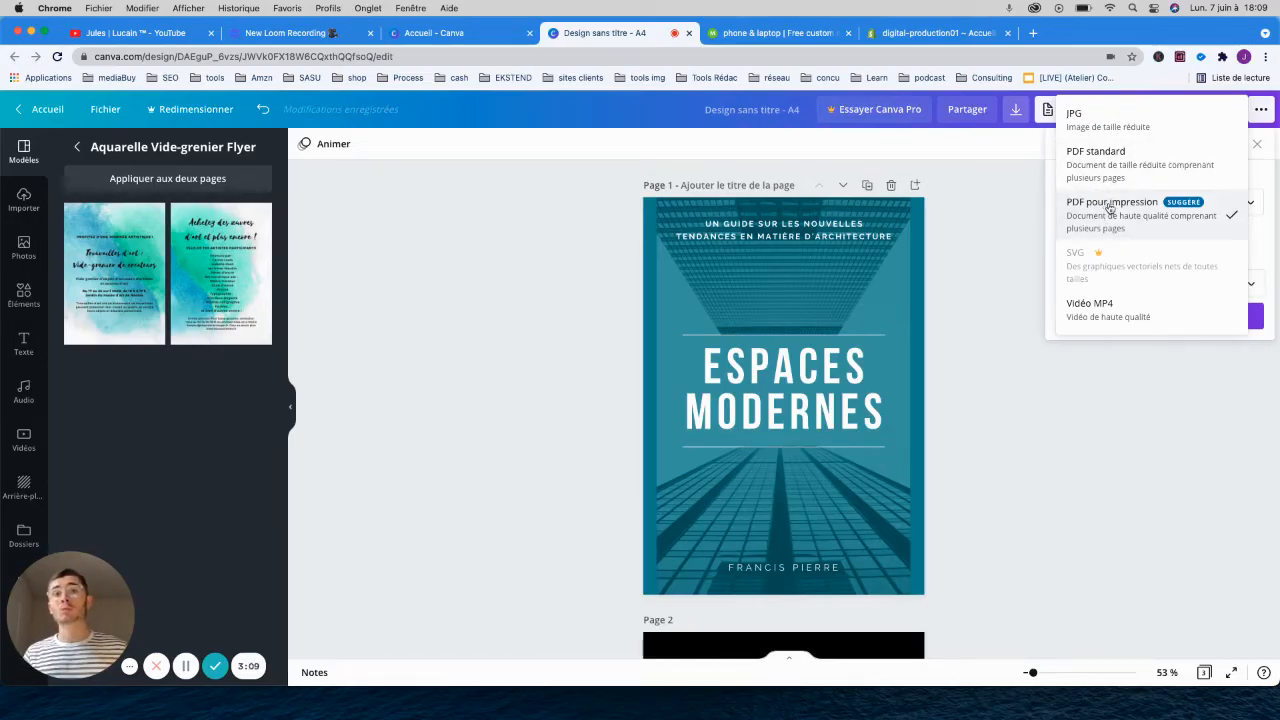
left_click(1108, 206)
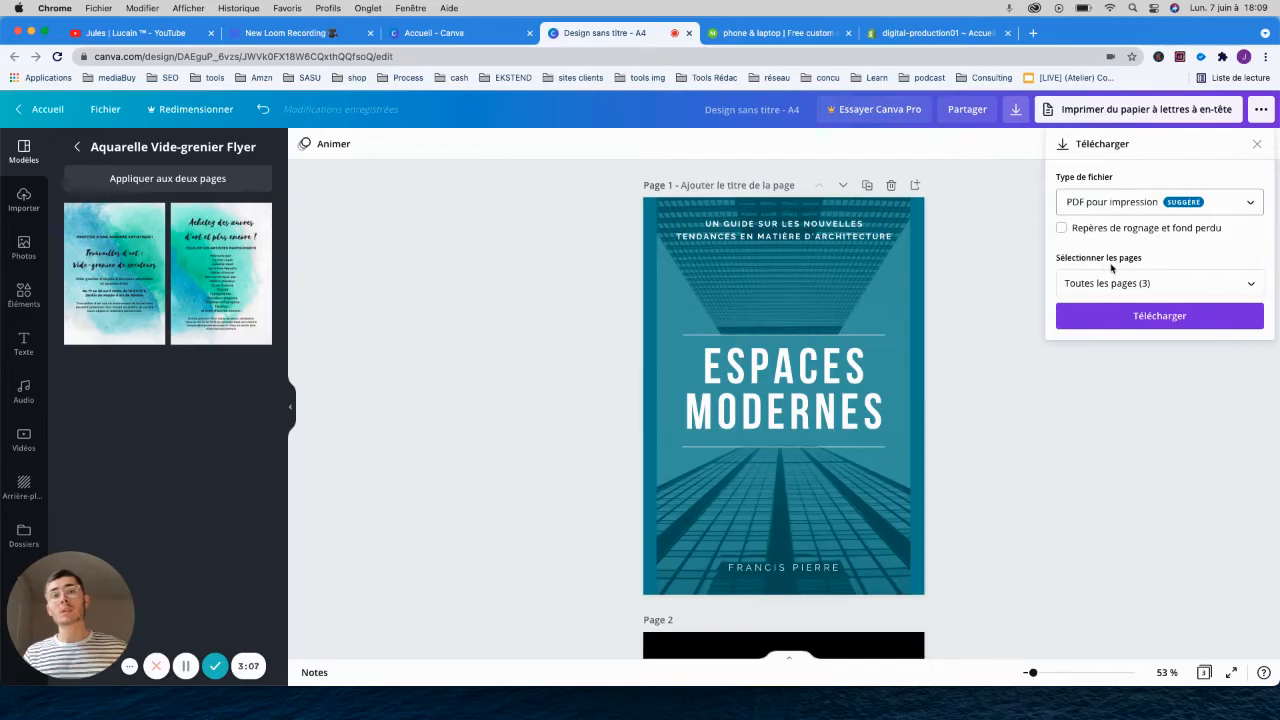
left_click(1112, 317)
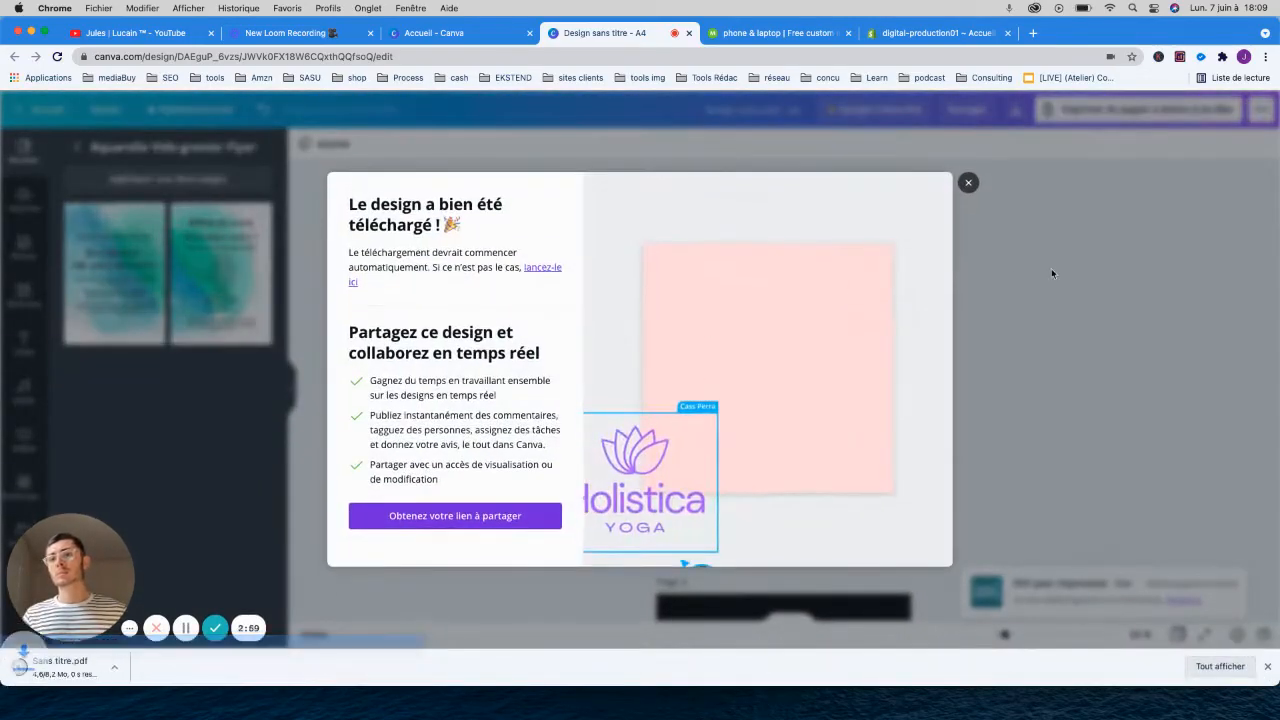
left_click(1041, 266)
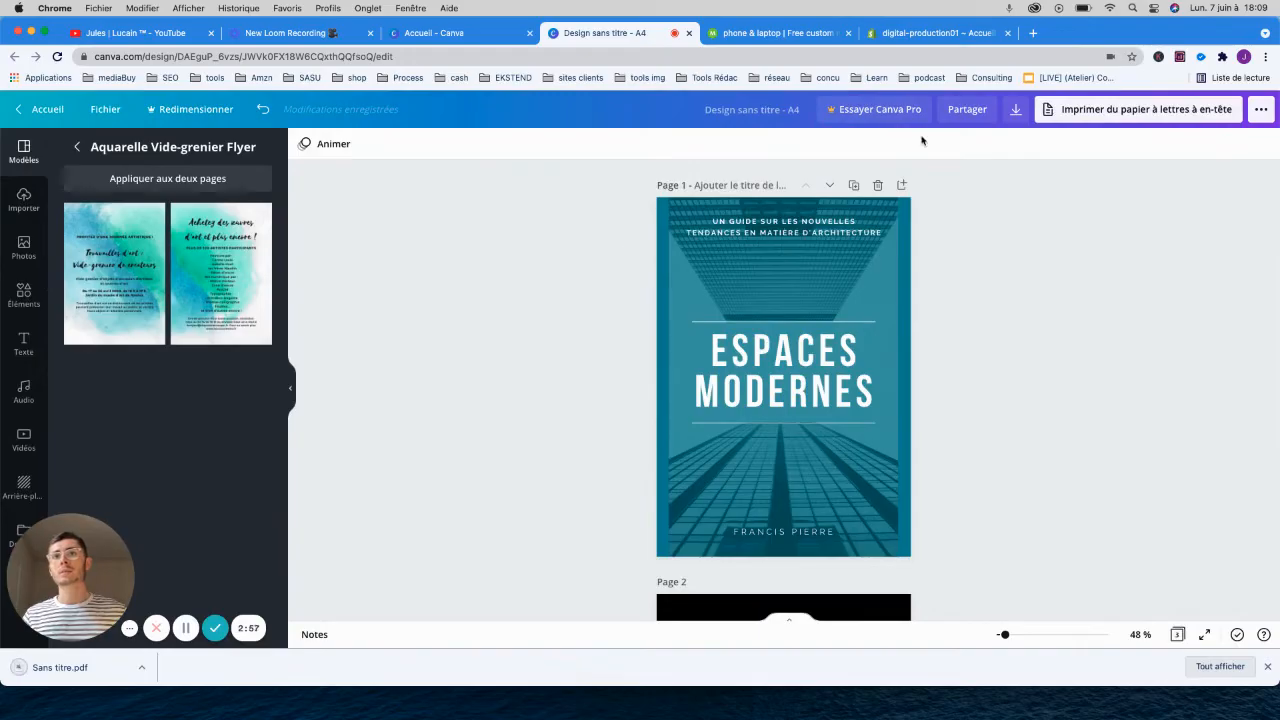
Step: Switch to the Shopify admin of digital-production01 and open the installed Digital Downloads app
left_click(888, 34)
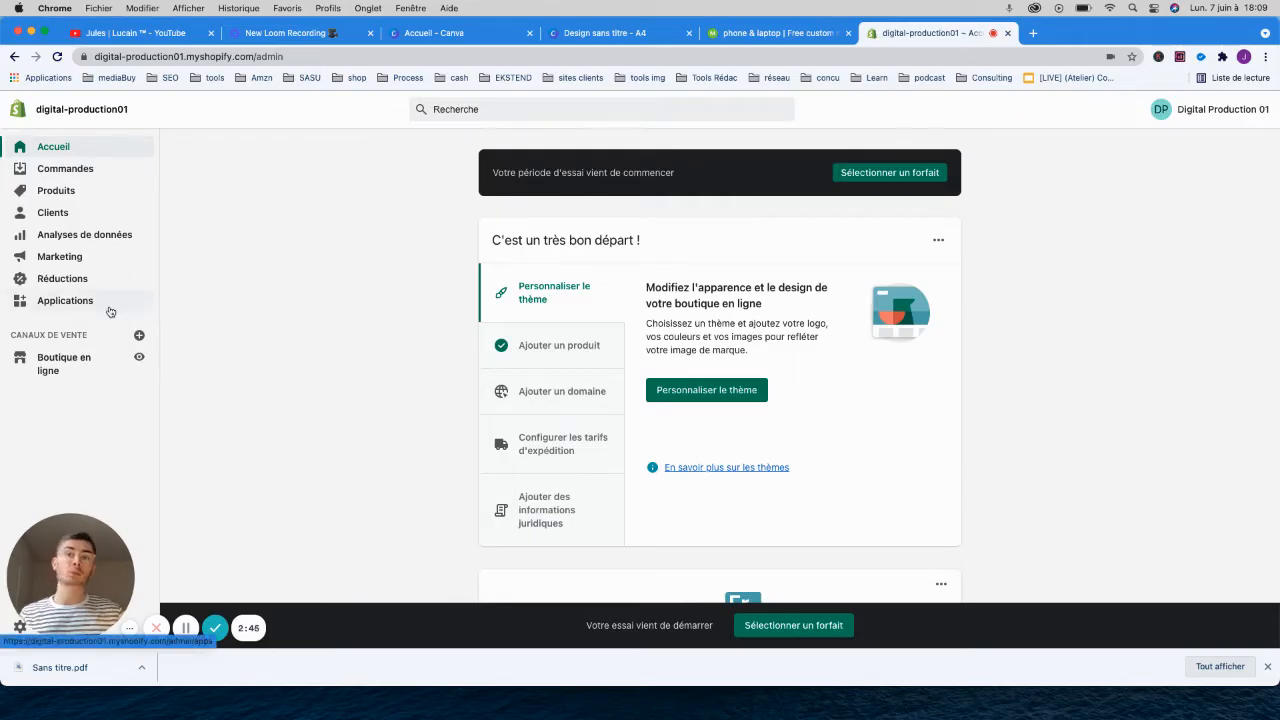
left_click(74, 301)
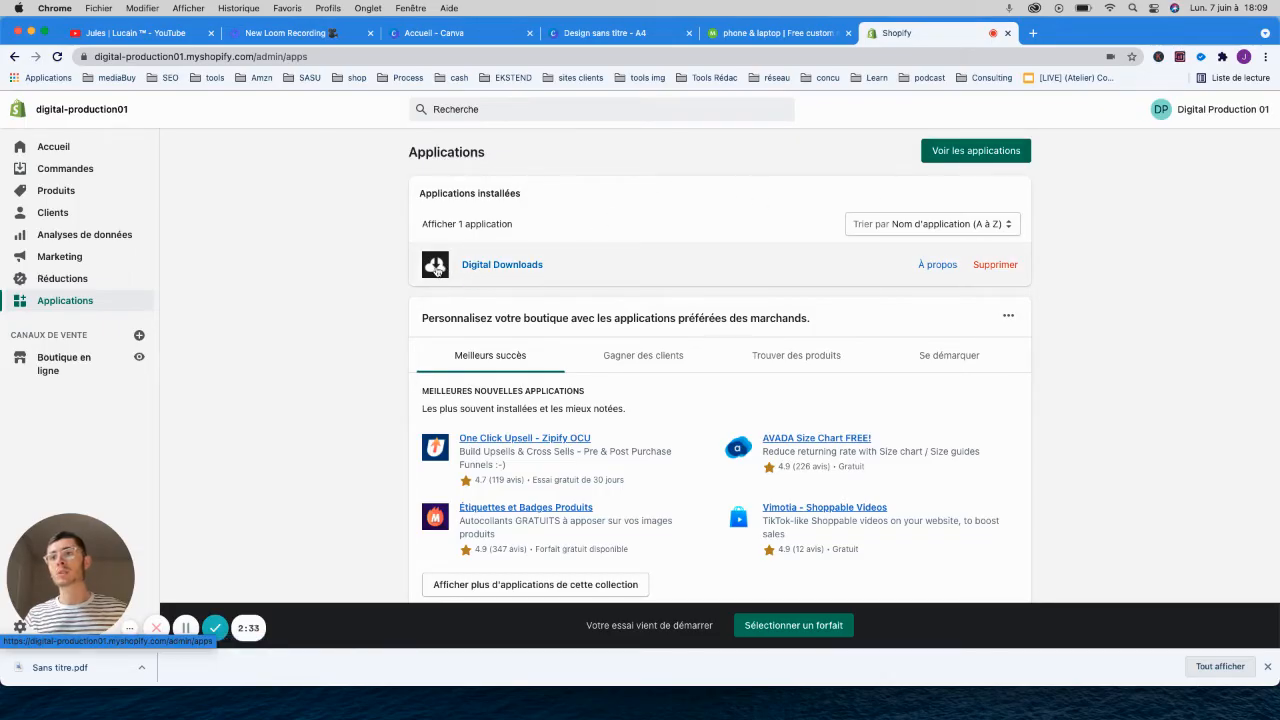
left_click(504, 265)
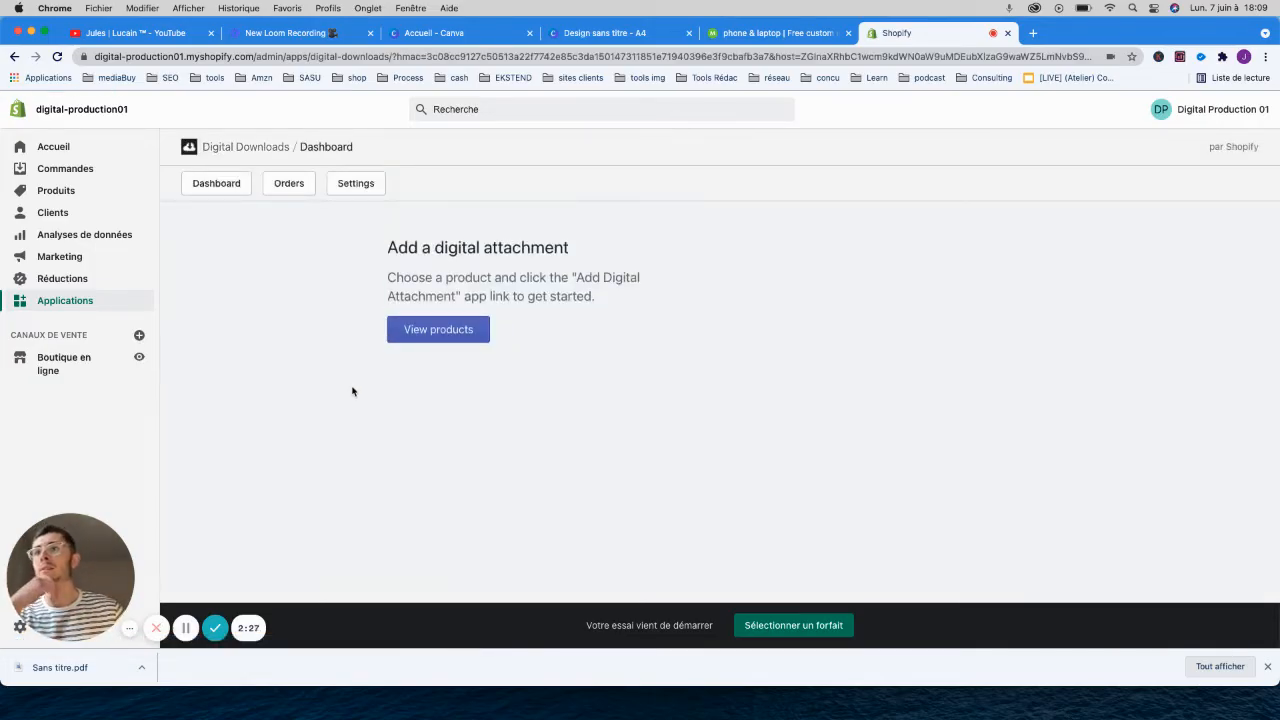
Step: Look through the Dashboard, Orders and Settings pages of the Digital Downloads app
left_click(211, 197)
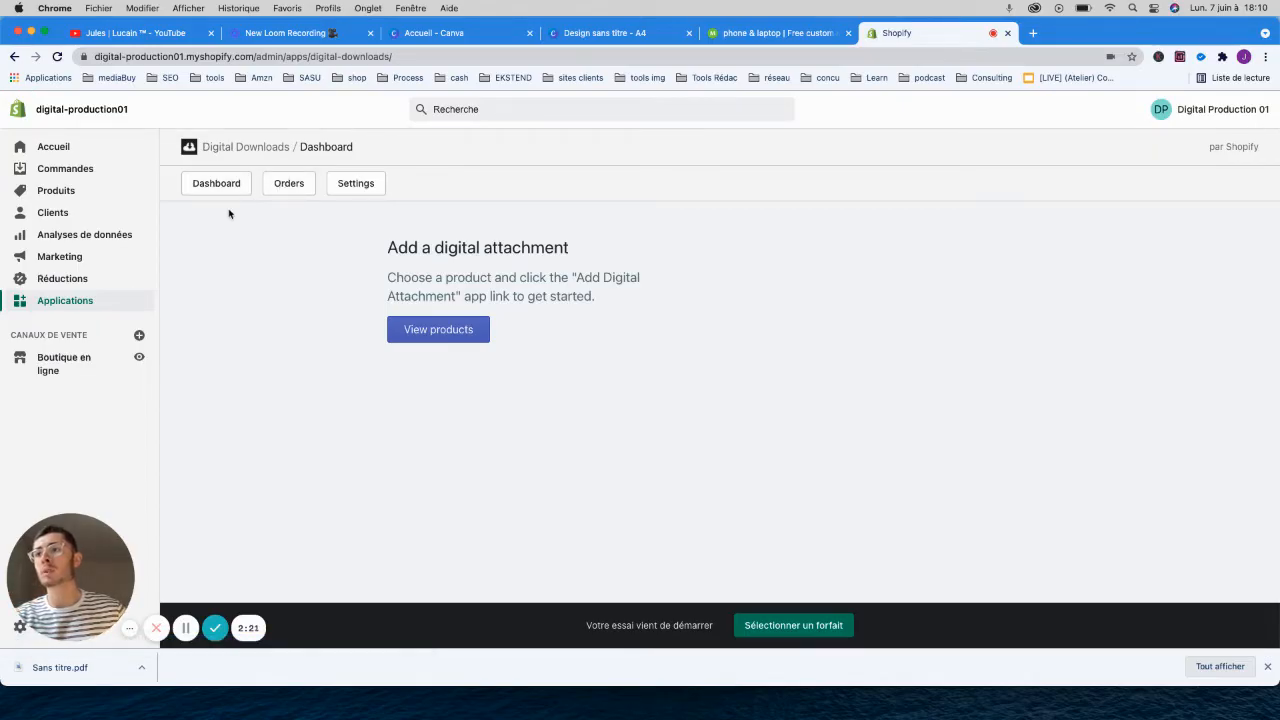
left_click(285, 198)
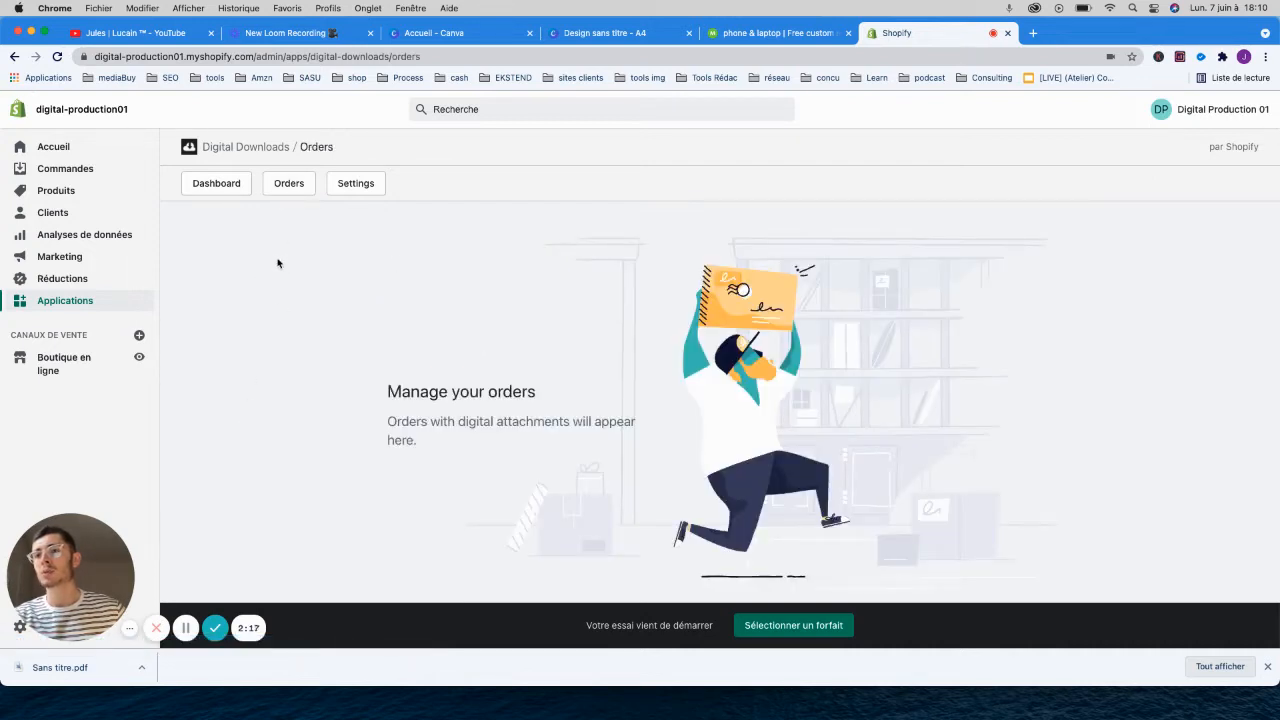
left_click(348, 189)
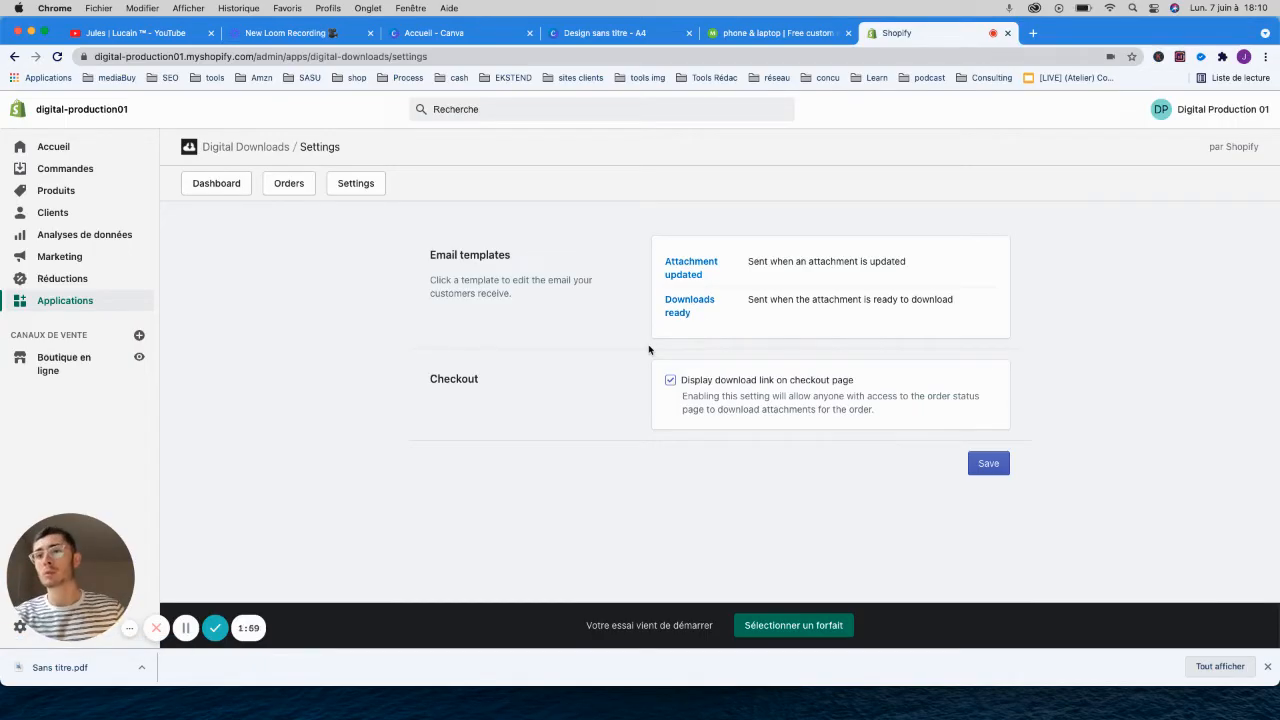
Step: Open the "Downloads ready" email template and examine its thank-you line and customer name variables
left_click(695, 308)
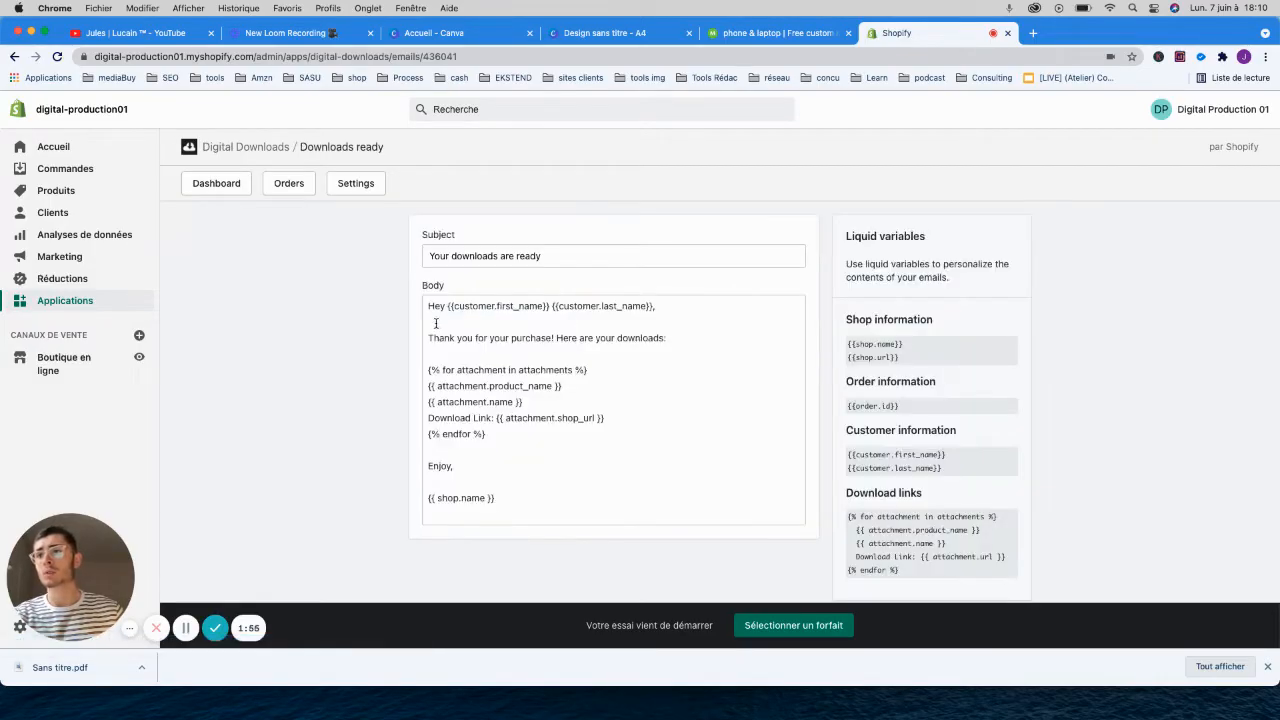
left_click_drag(429, 341, 648, 340)
left_click(648, 340)
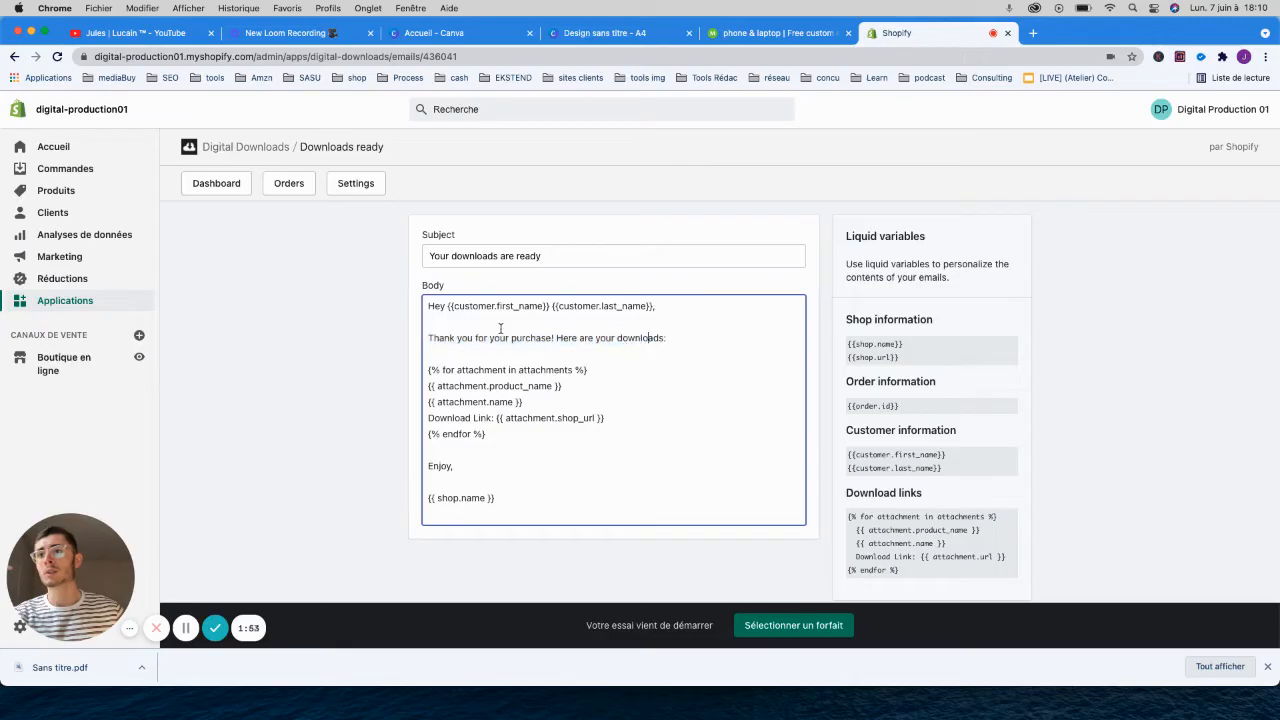
left_click_drag(461, 306, 609, 306)
left_click(629, 305)
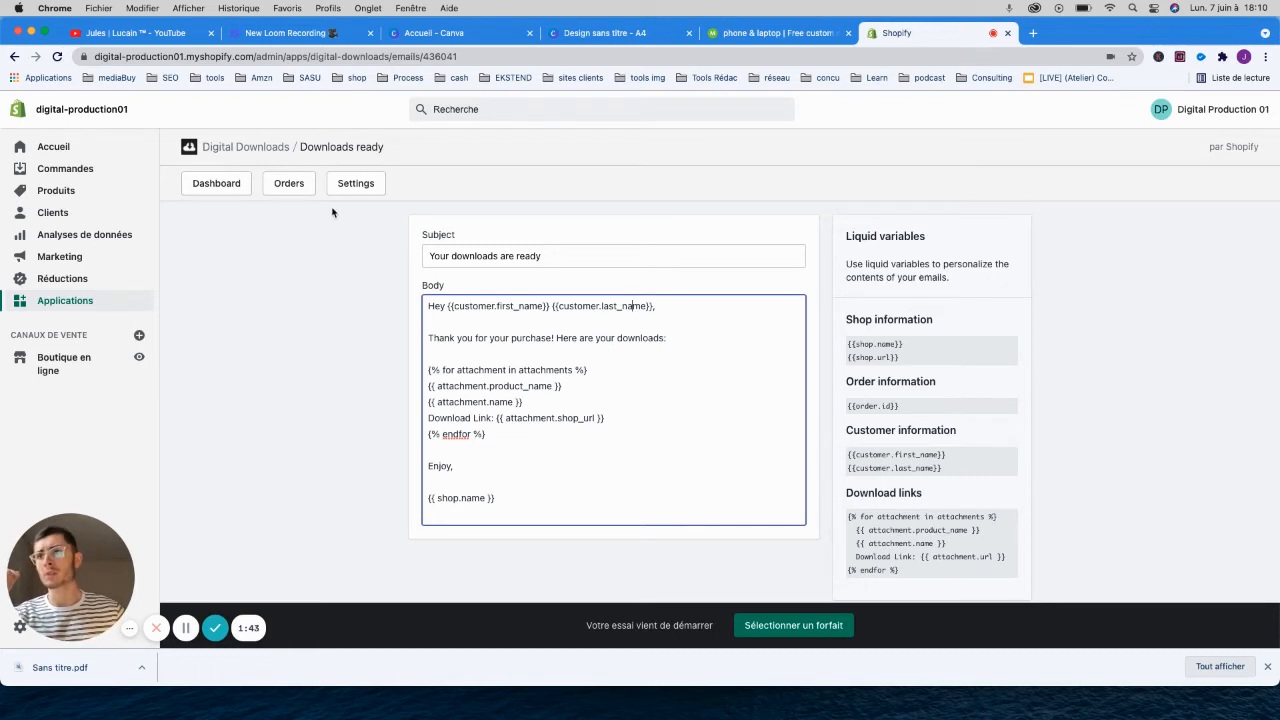
Step: Examine the "Attachment updated" email template and the checkout download link option in the app settings
left_click(356, 184)
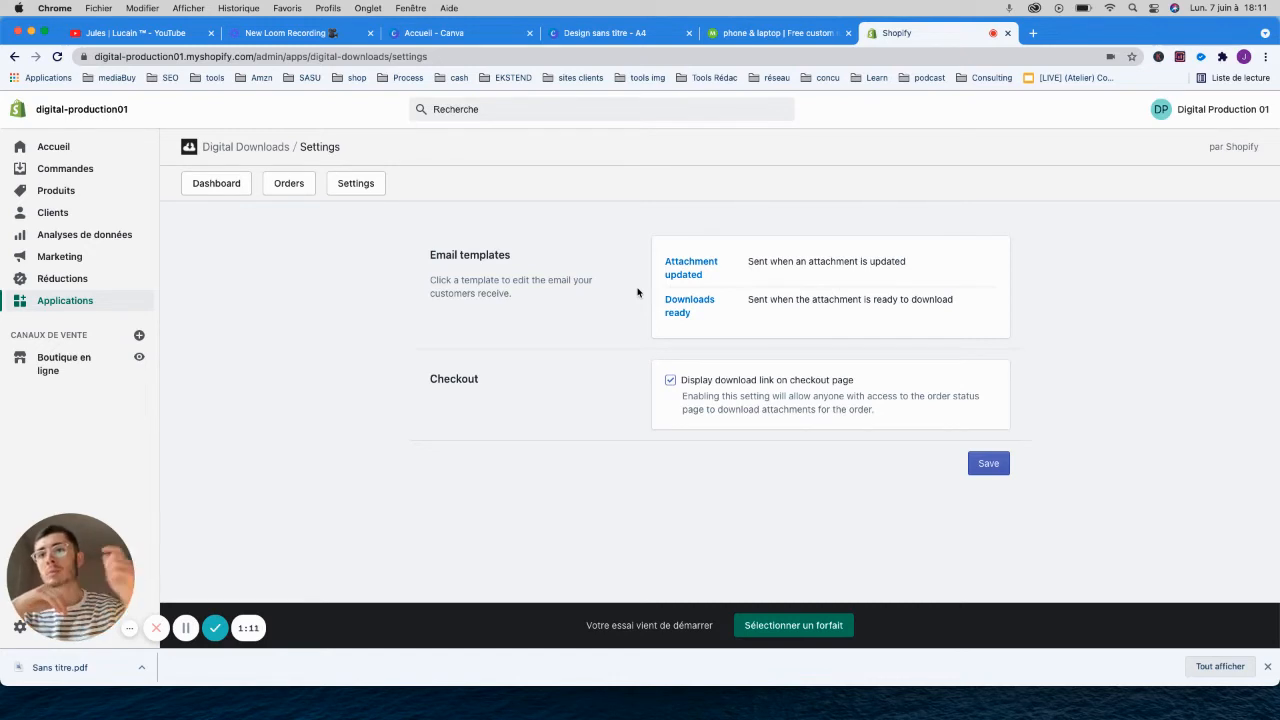
left_click(686, 272)
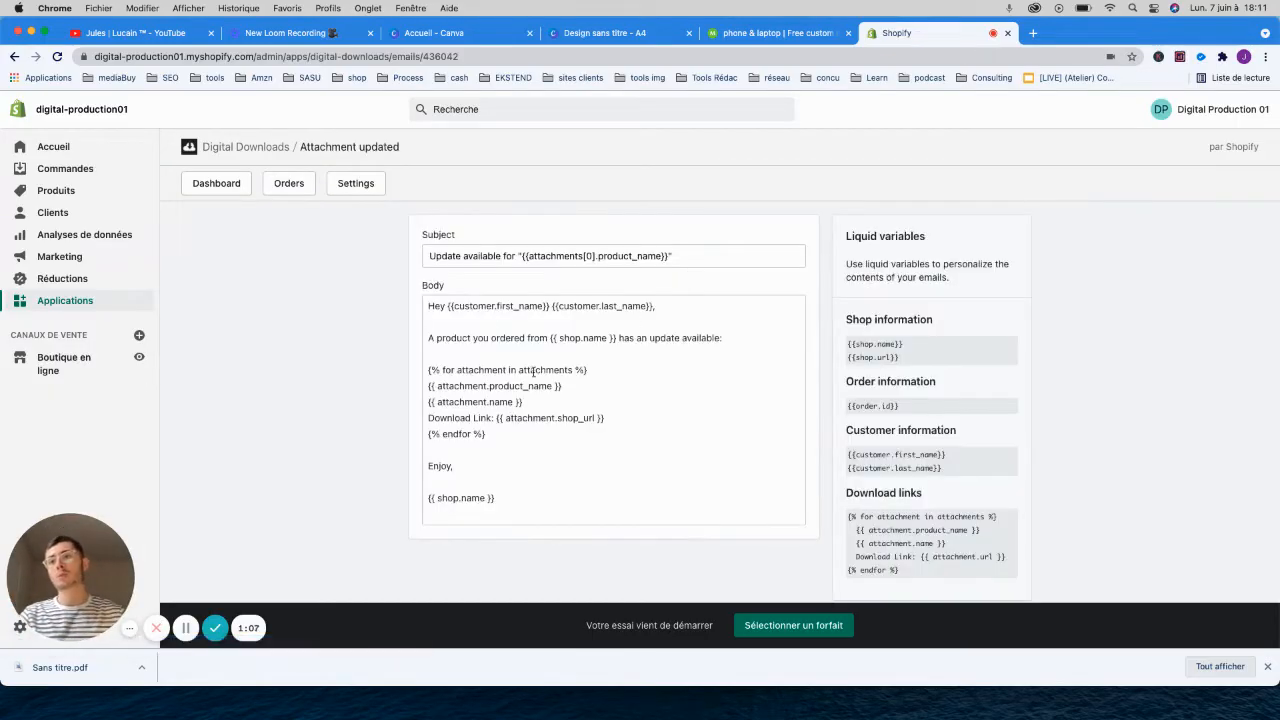
scroll(533, 372, "down", 1)
scroll(533, 372, "up", 1)
left_click(355, 183)
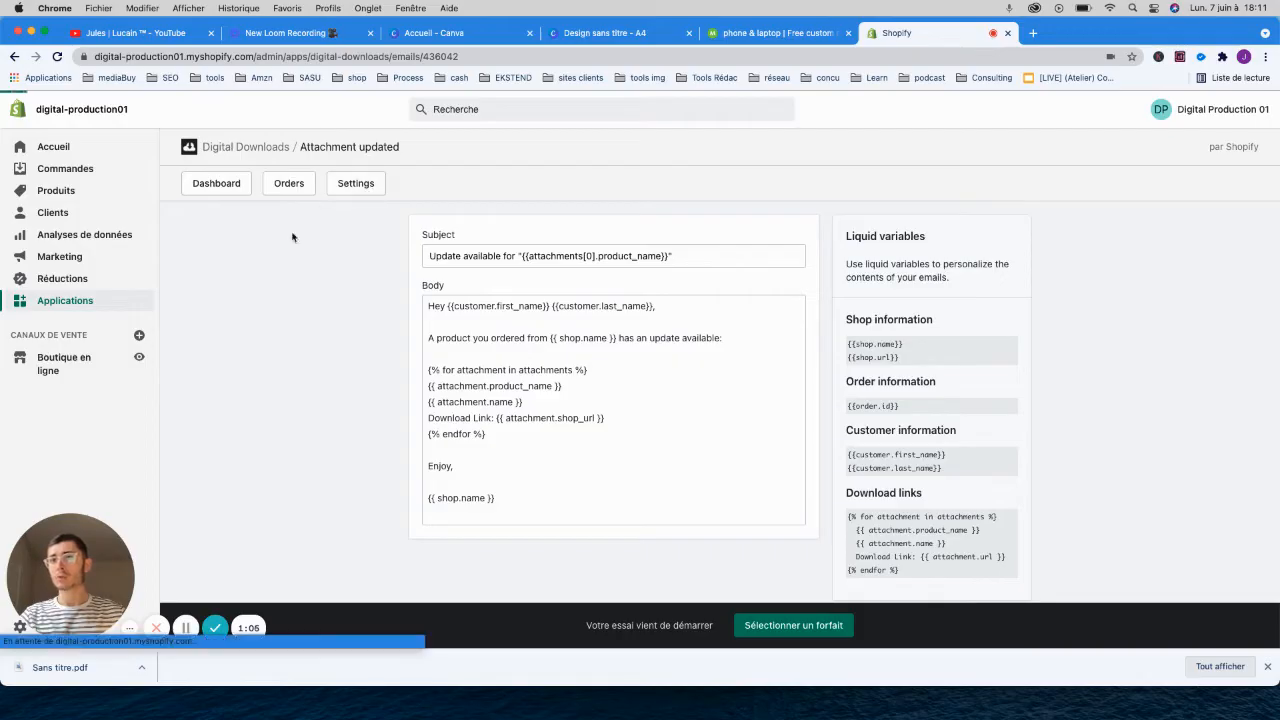
left_click(671, 384)
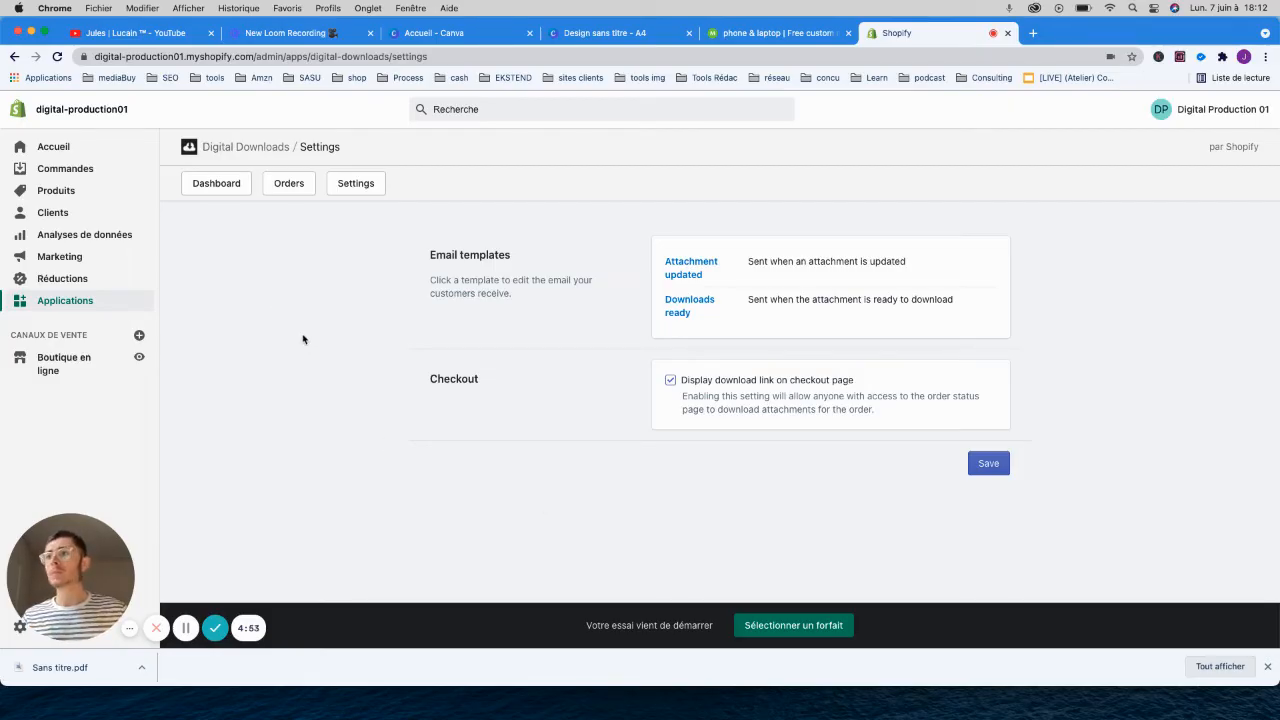
Step: Start adding a new product to the store and set its status to Actif
left_click(70, 190)
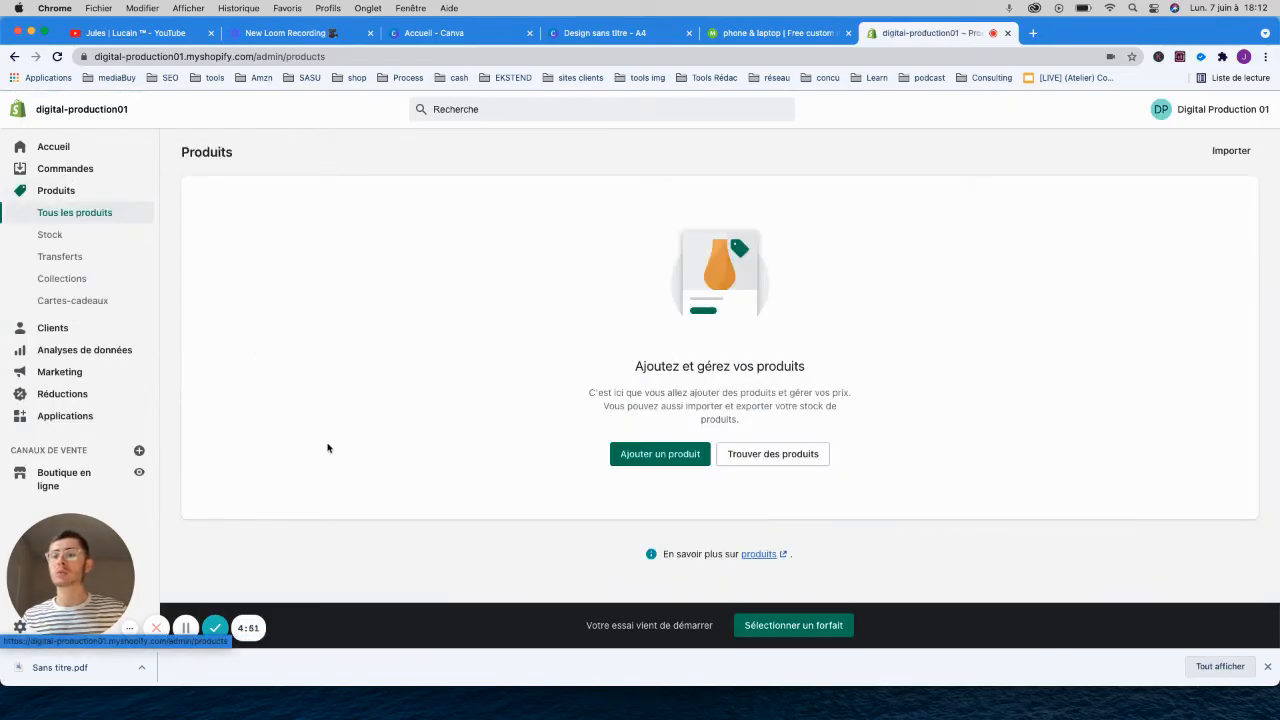
left_click(637, 454)
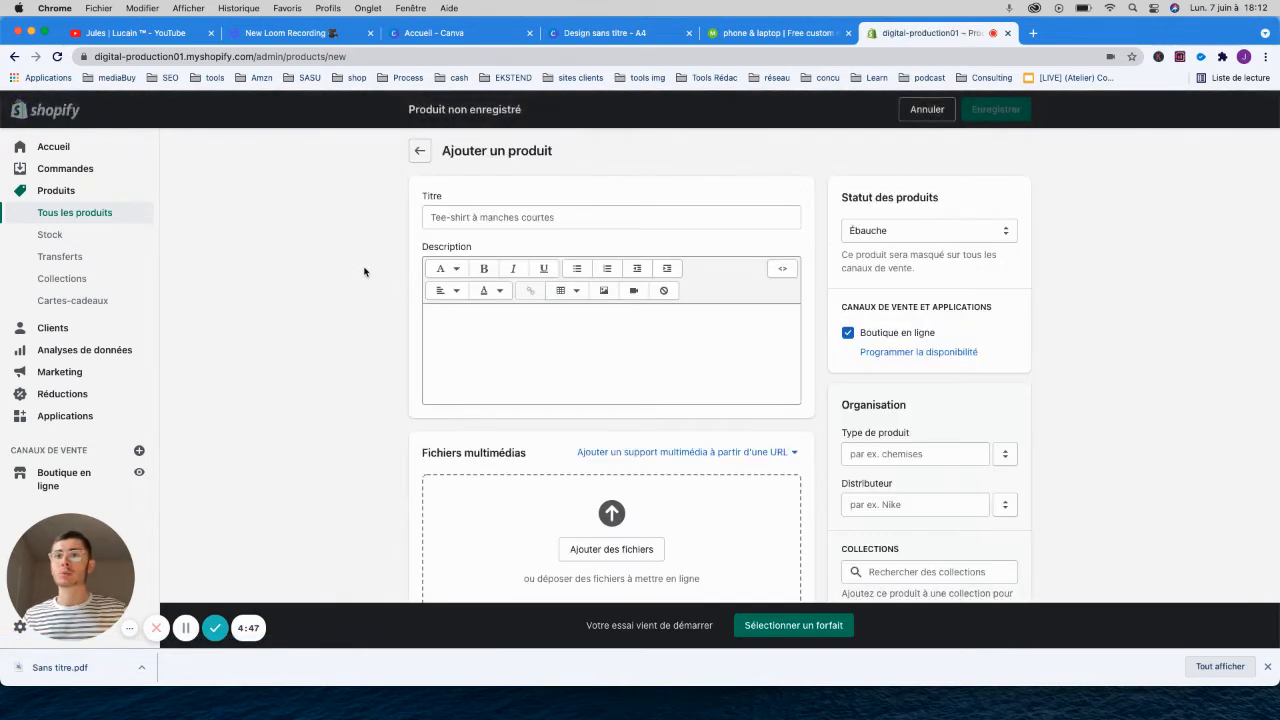
left_click(886, 230)
left_click(878, 216)
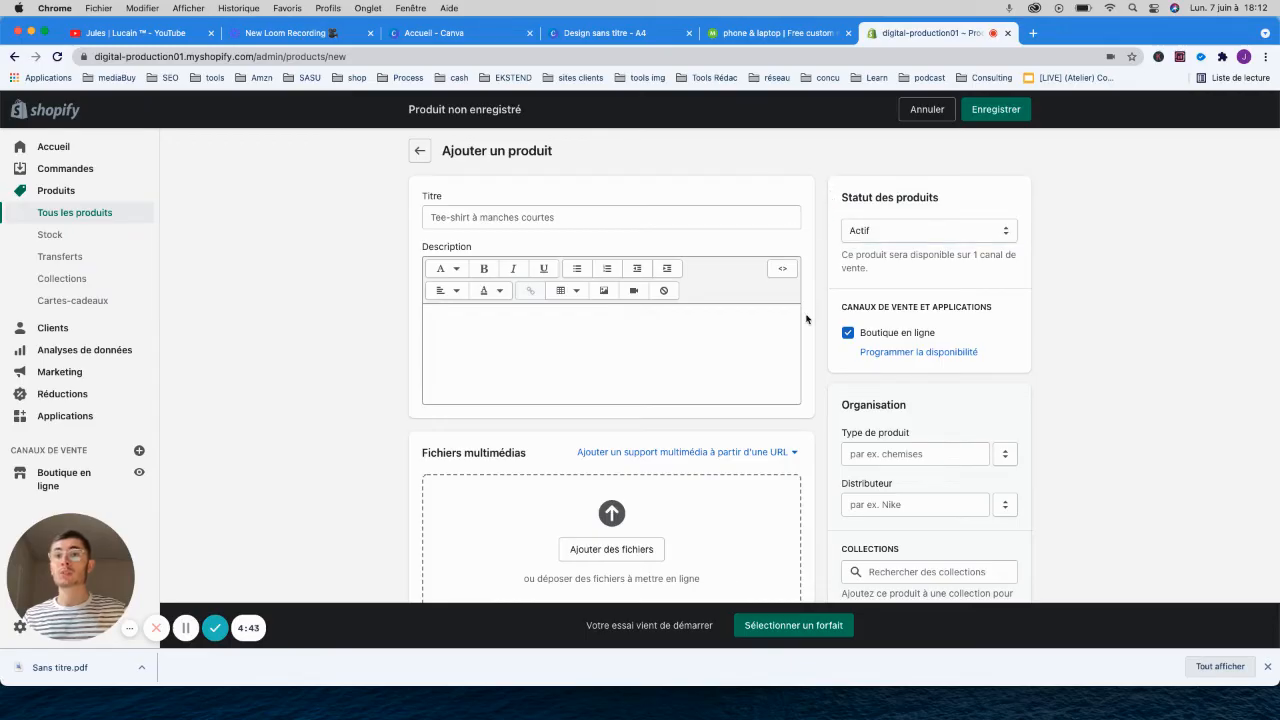
Step: Title the new product "Produit testy"
scroll(812, 335, "down", 3)
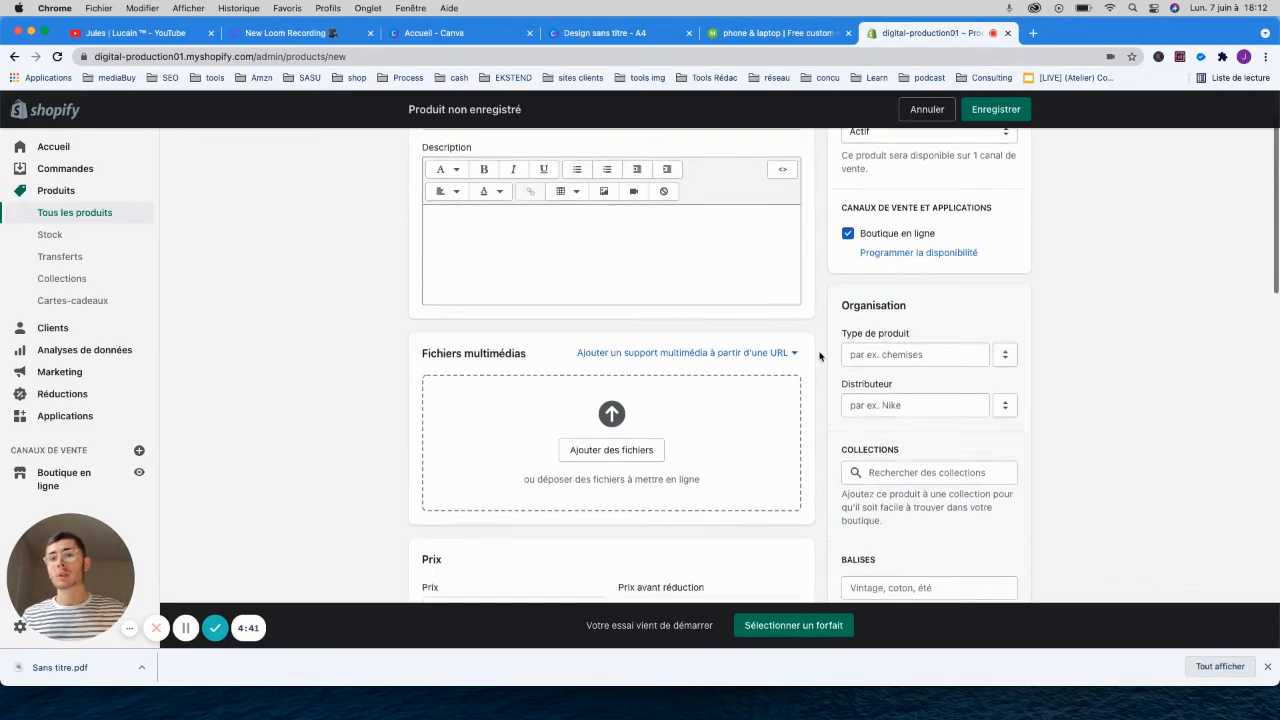
scroll(820, 352, "up", 2)
scroll(820, 356, "up", 1)
left_click(568, 213)
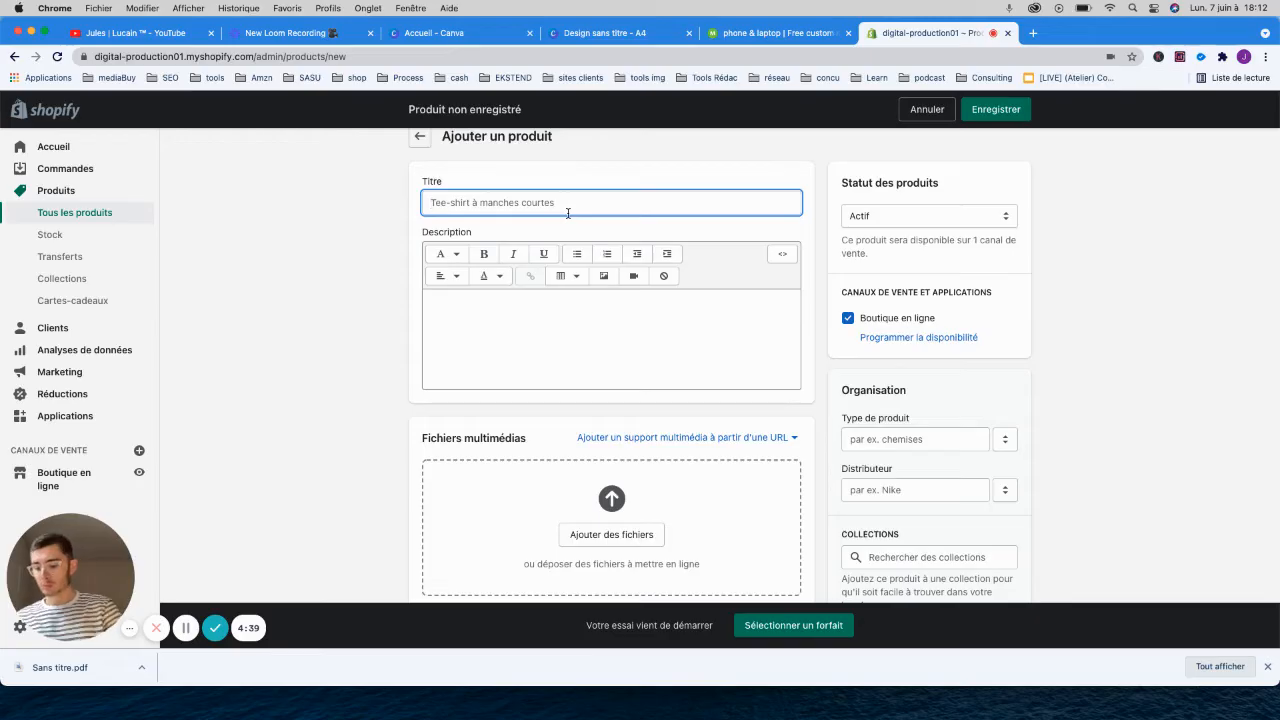
type("Produit testy")
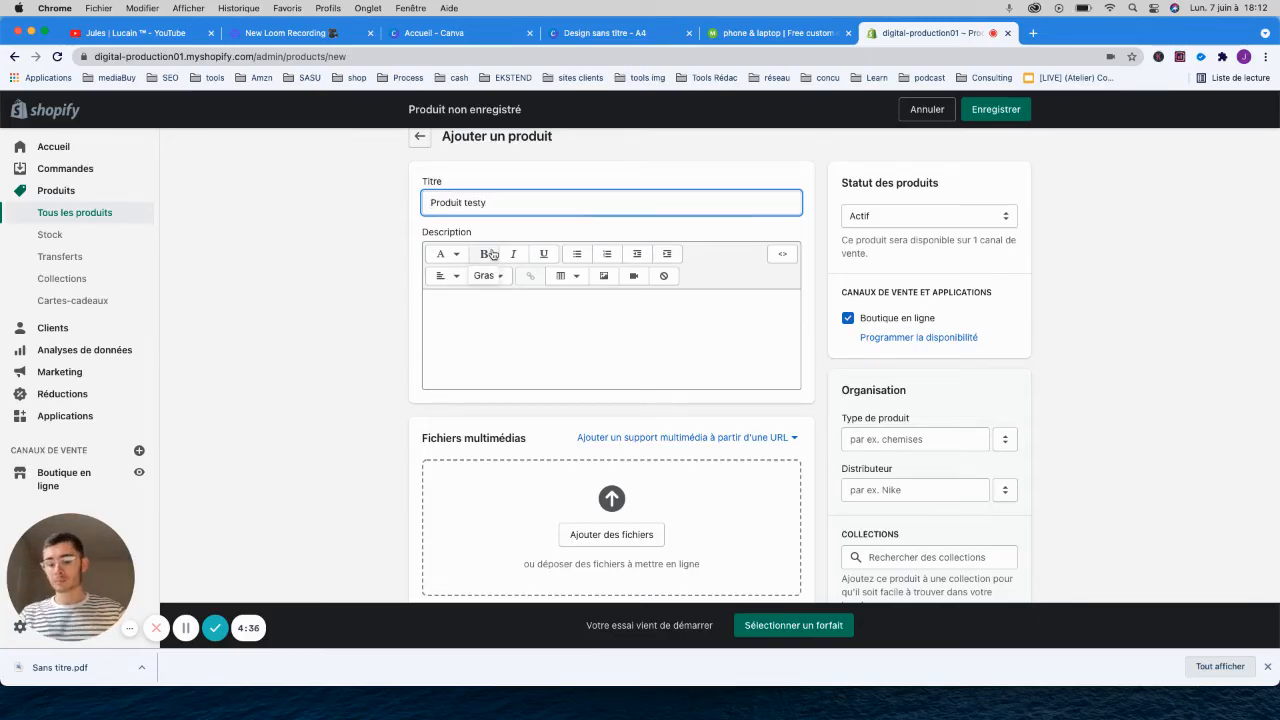
left_click(367, 288)
scroll(370, 330, "down", 2)
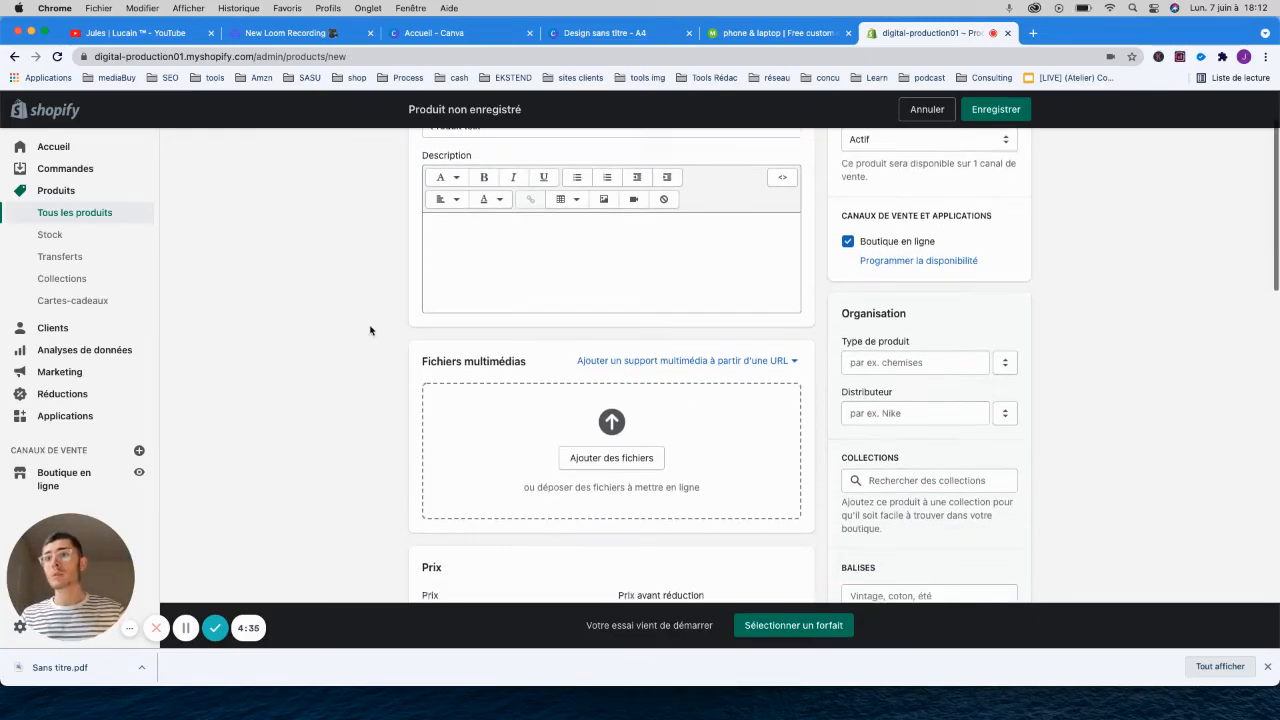
Step: Set the new product's price to 19,00 €
scroll(330, 365, "down", 2)
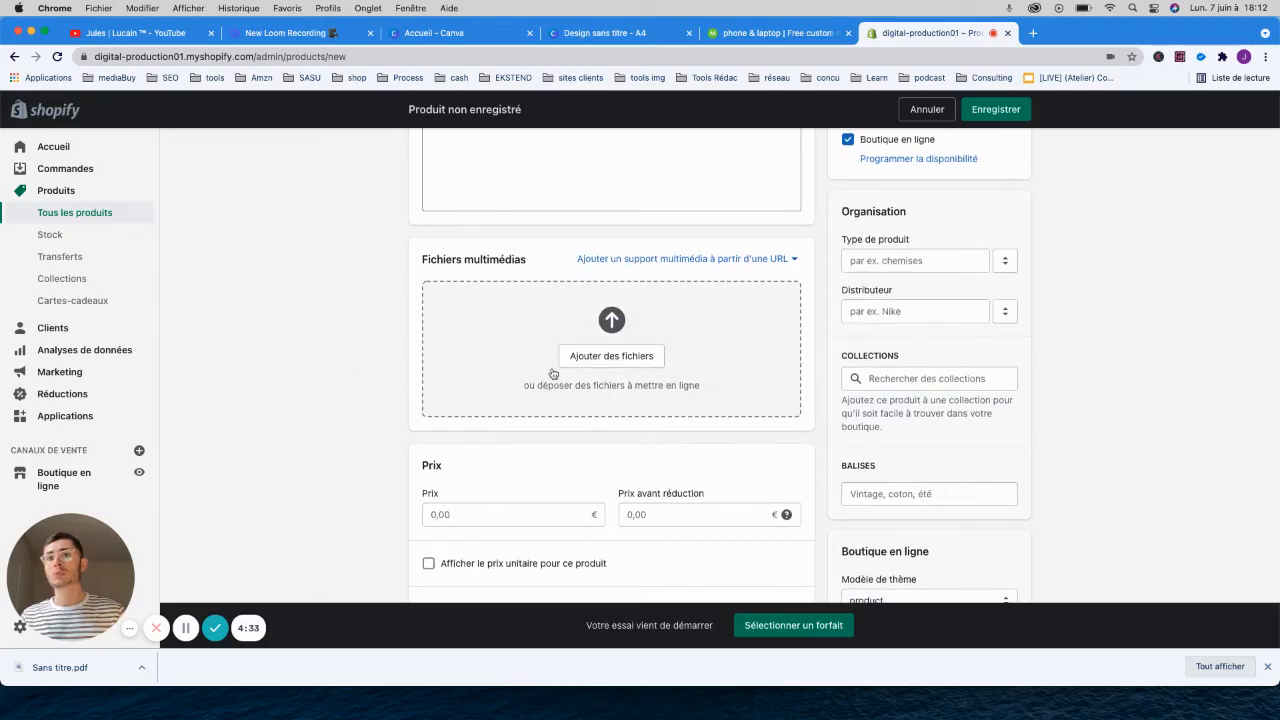
scroll(817, 371, "down", 2)
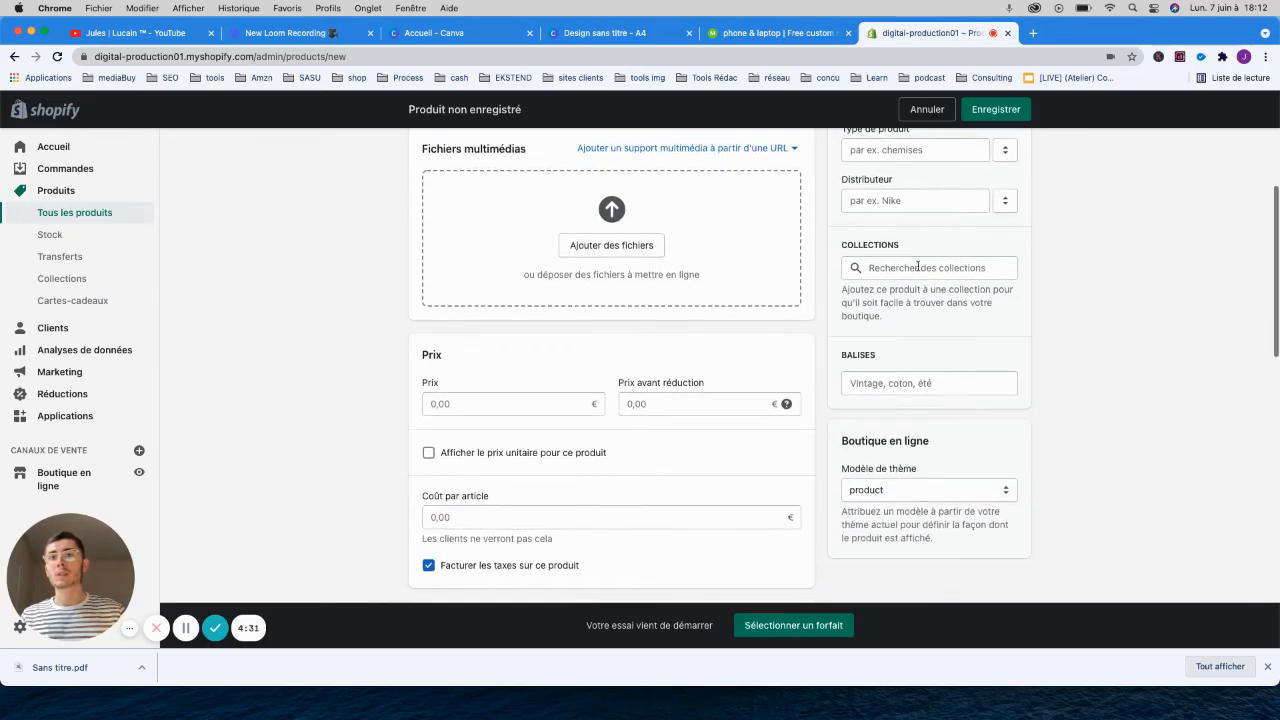
left_click(917, 267)
left_click(830, 362)
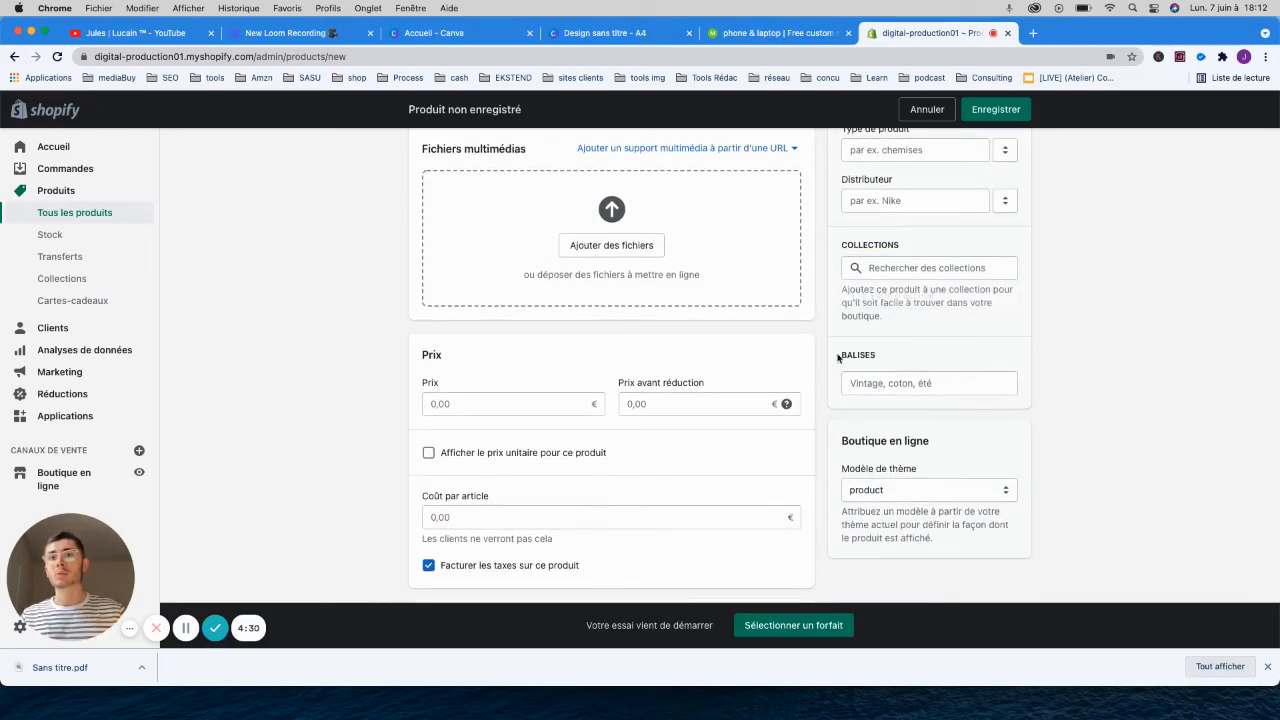
left_click(476, 400)
type("19")
left_click(314, 430)
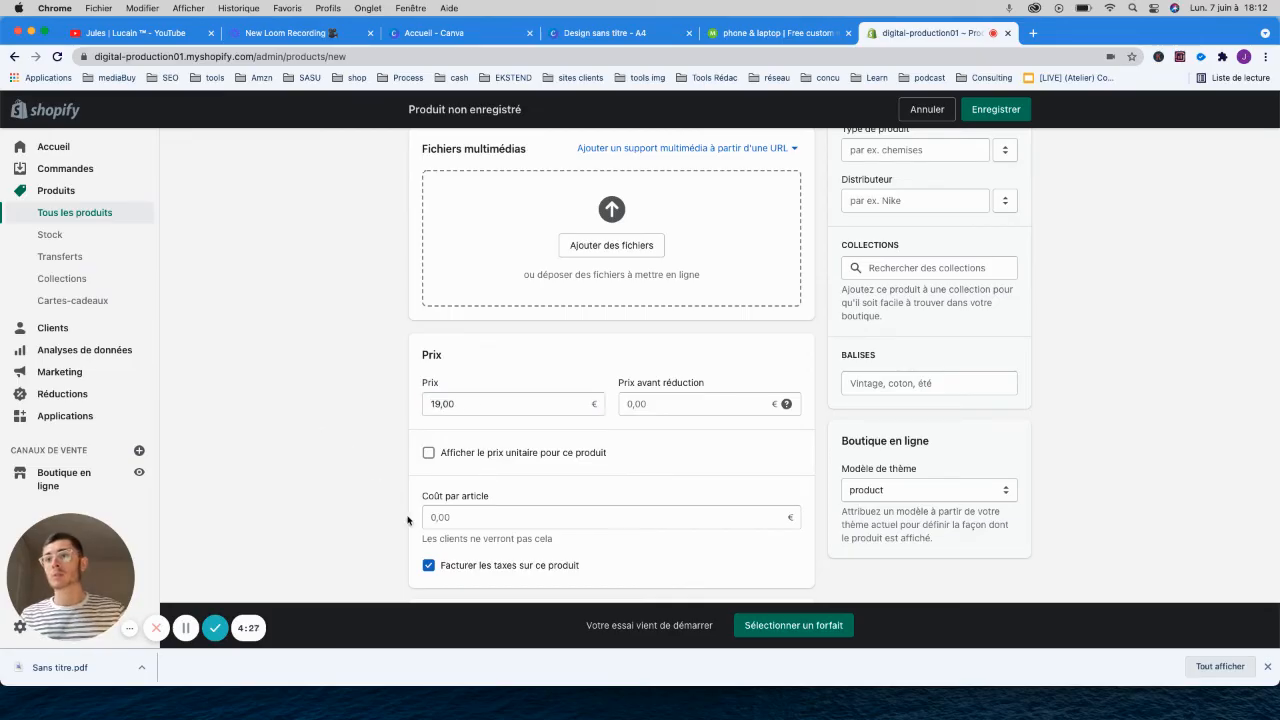
Step: Allow the product to keep selling when out of stock and set its available quantity to 1000
scroll(404, 535, "down", 6)
scroll(391, 377, "down", 1)
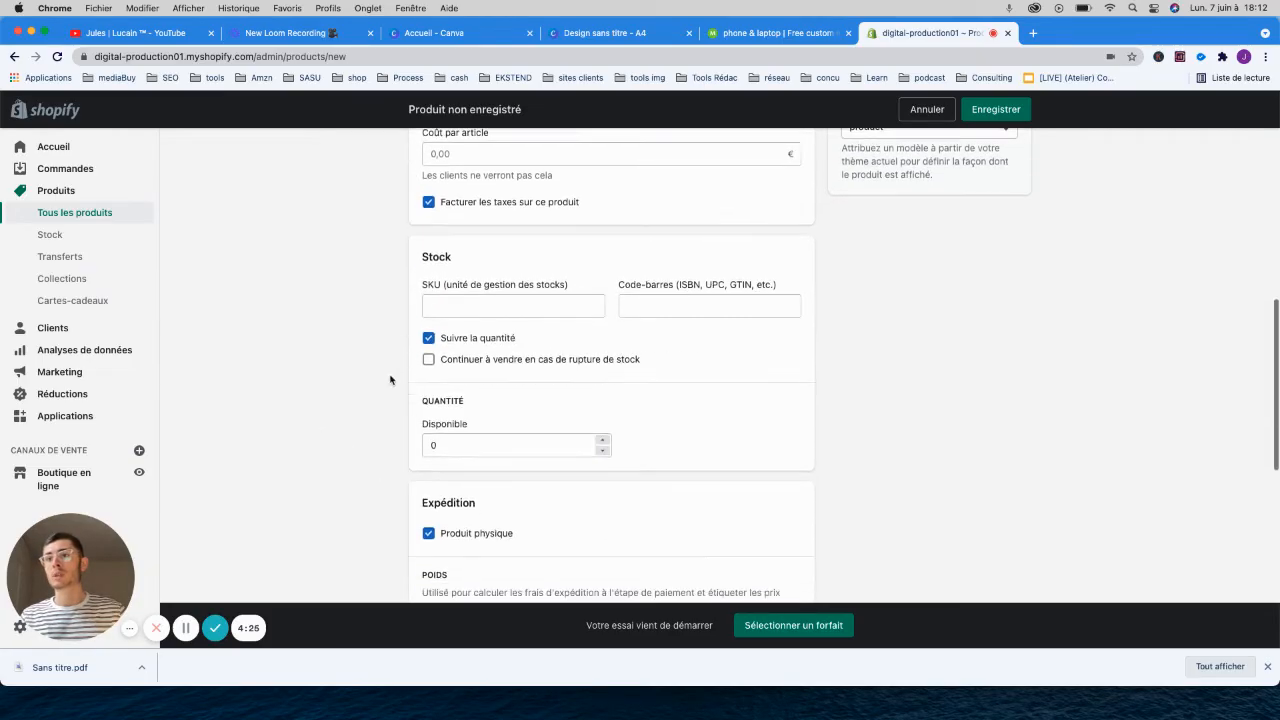
left_click(428, 355)
left_click(425, 440)
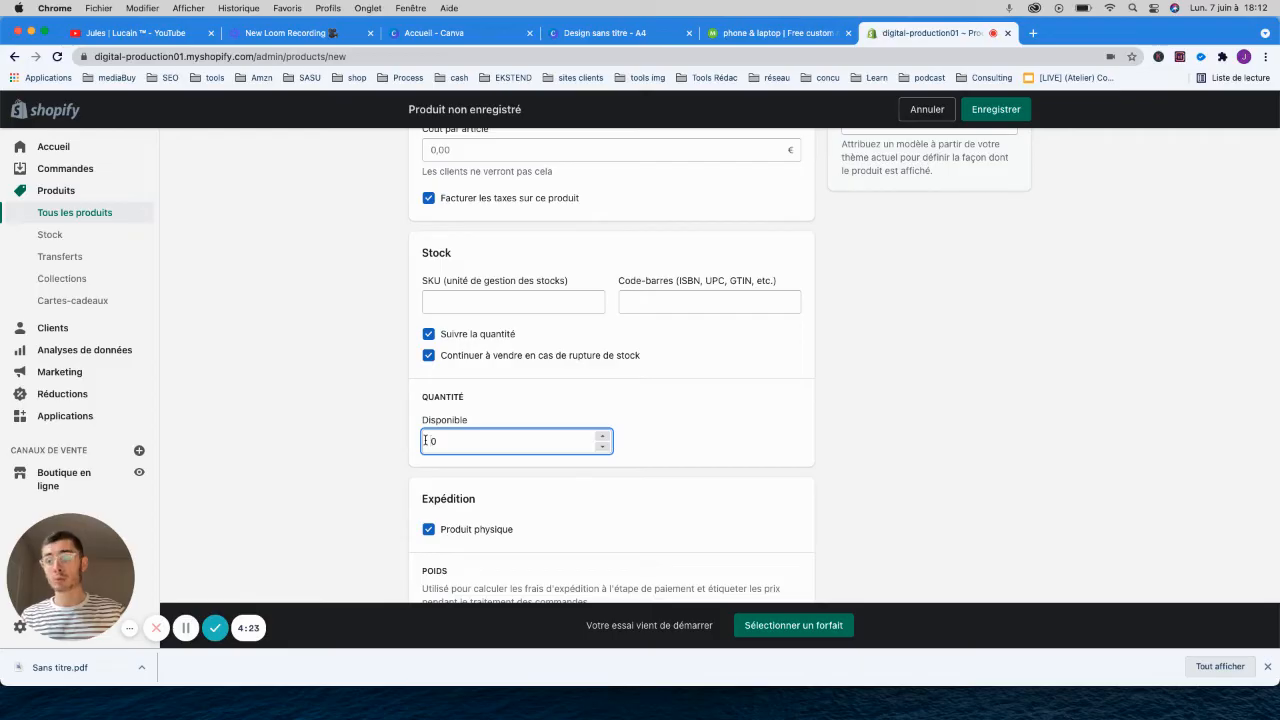
type("1000")
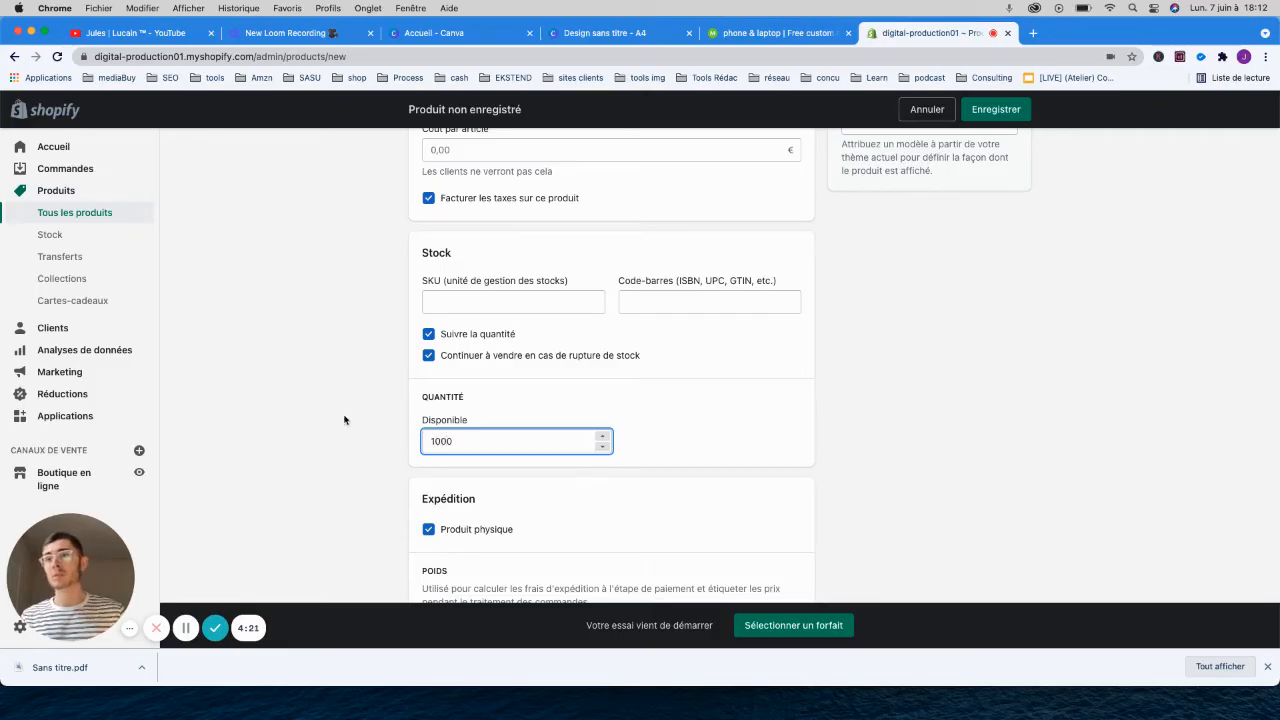
left_click(343, 416)
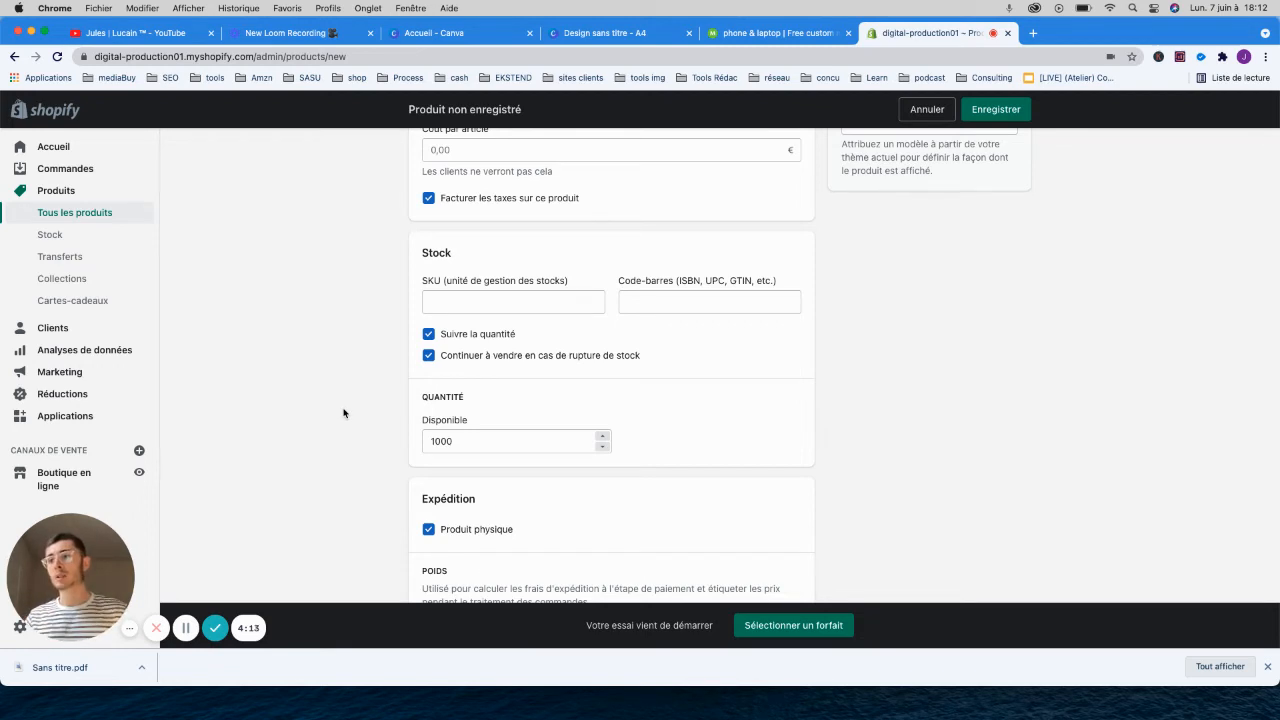
Step: Mark the product as non-physical in its shipping settings and save the product
scroll(343, 413, "down", 3)
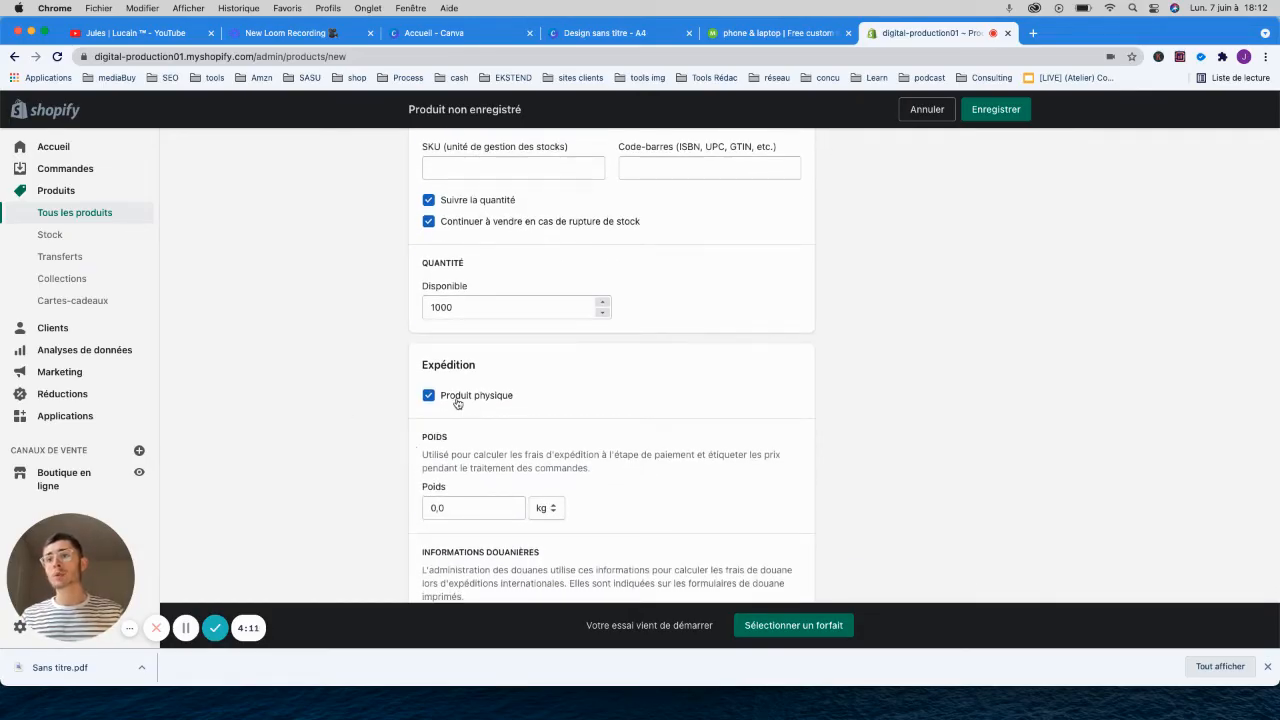
left_click(457, 400)
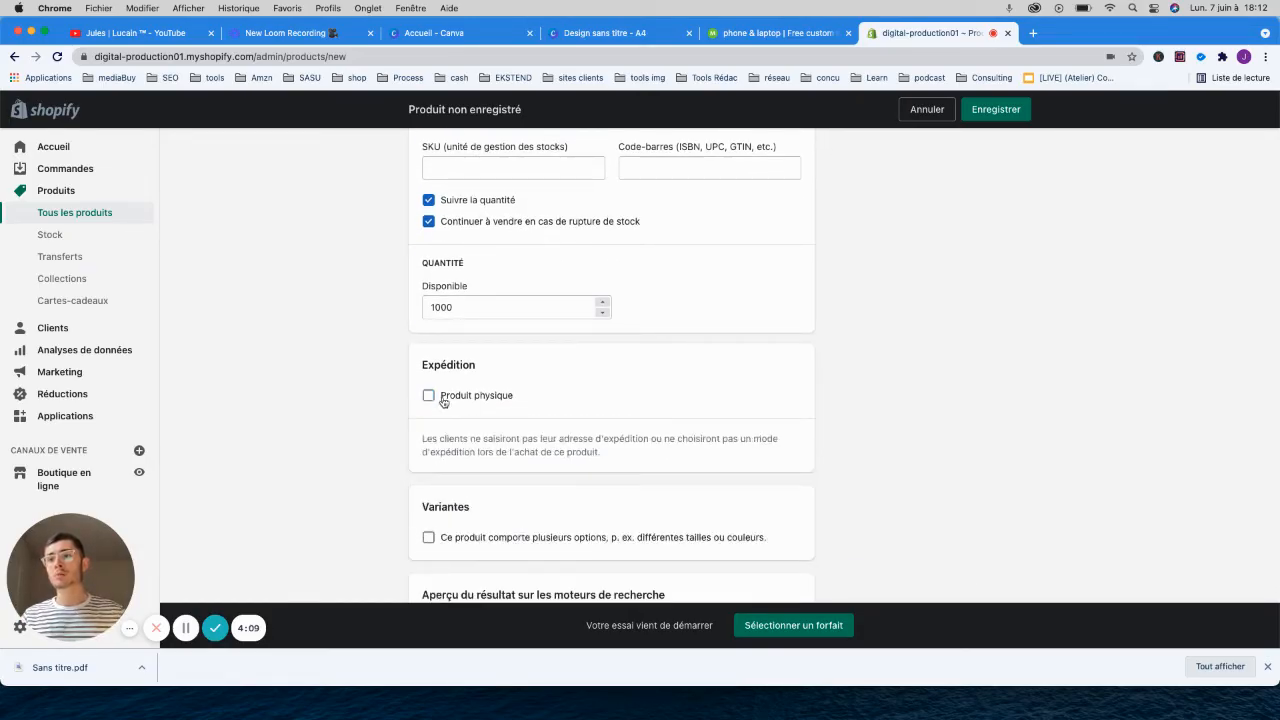
scroll(866, 378, "up", 10)
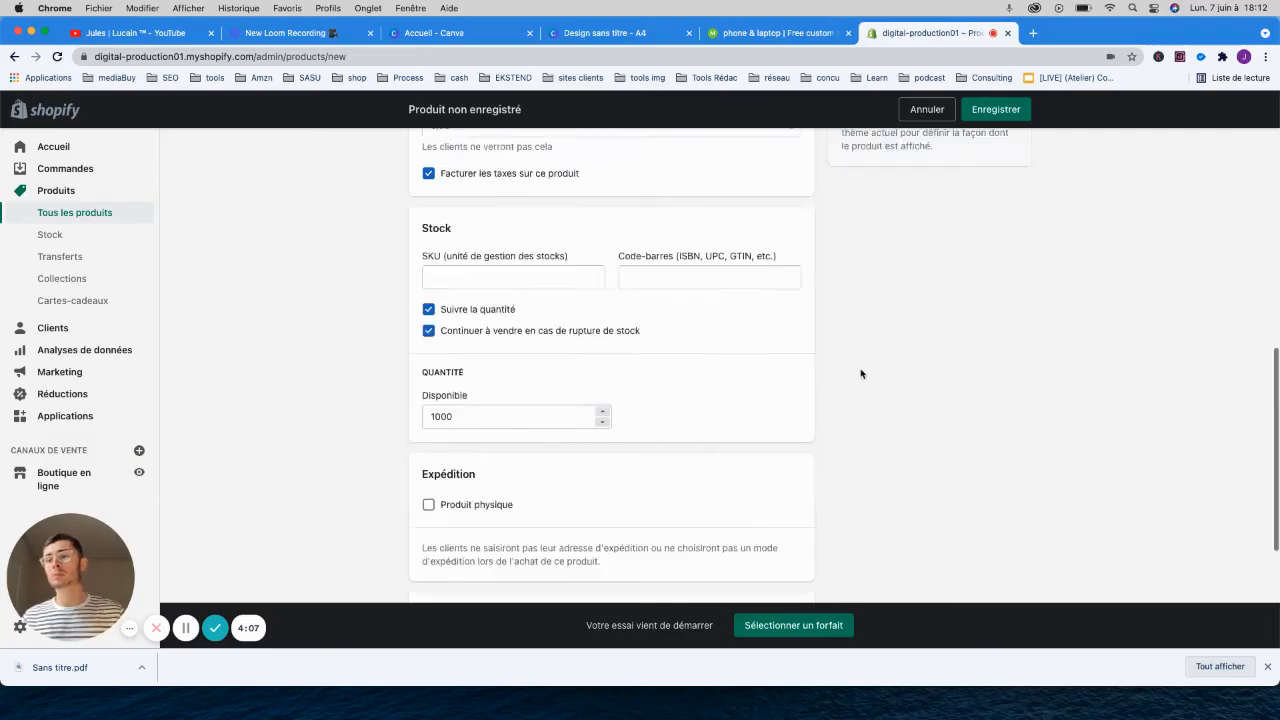
left_click(992, 110)
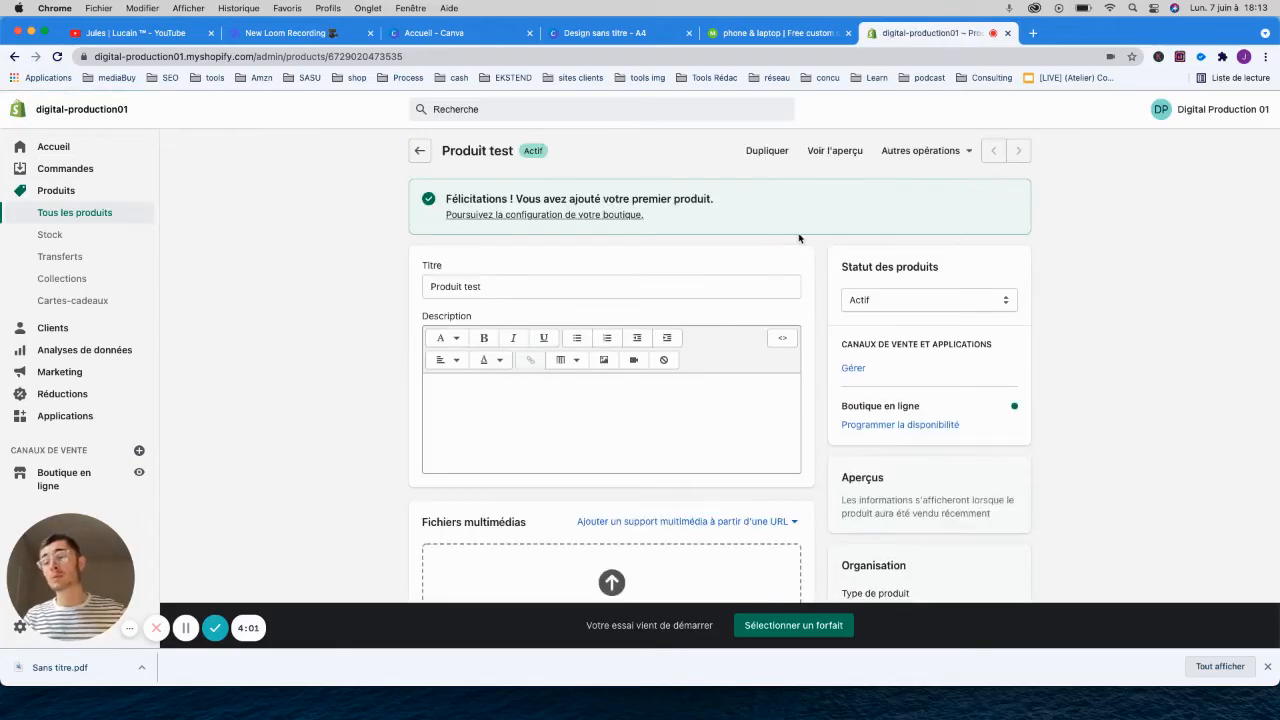
Step: Attach Sans titre.pdf to the product as its digital attachment and check it in the Digital Downloads dashboard
left_click(910, 151)
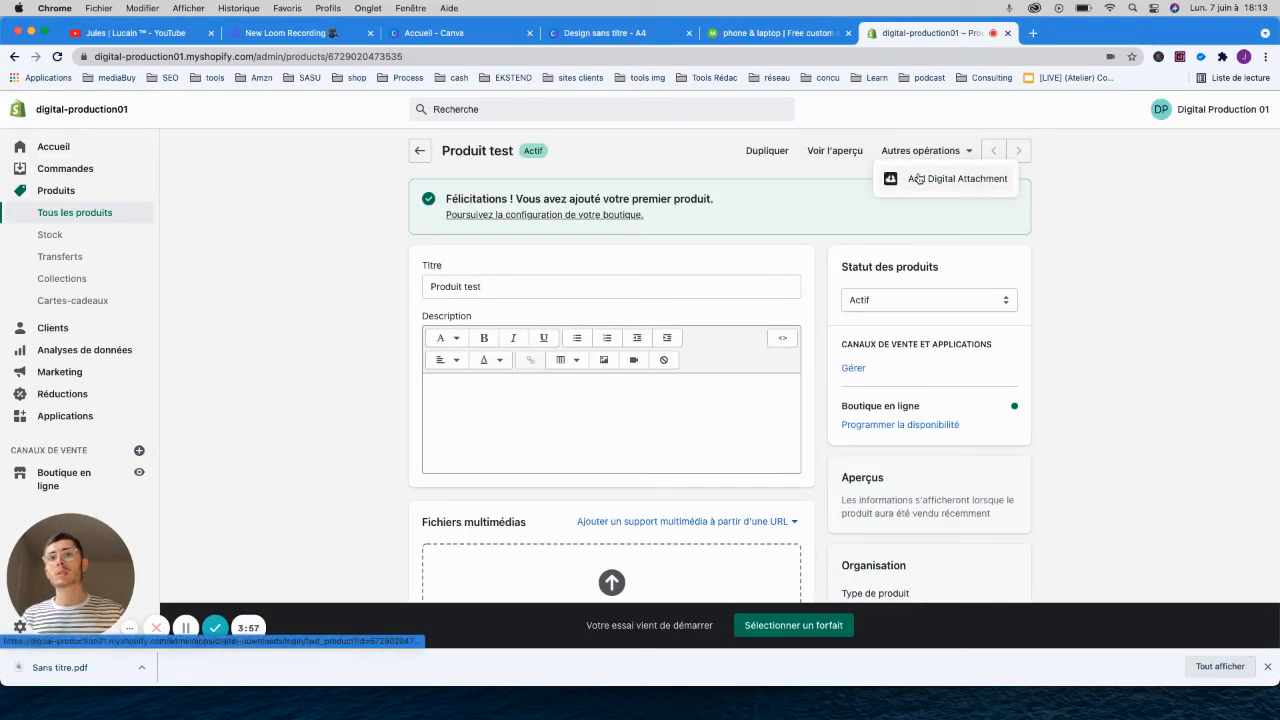
left_click(918, 178)
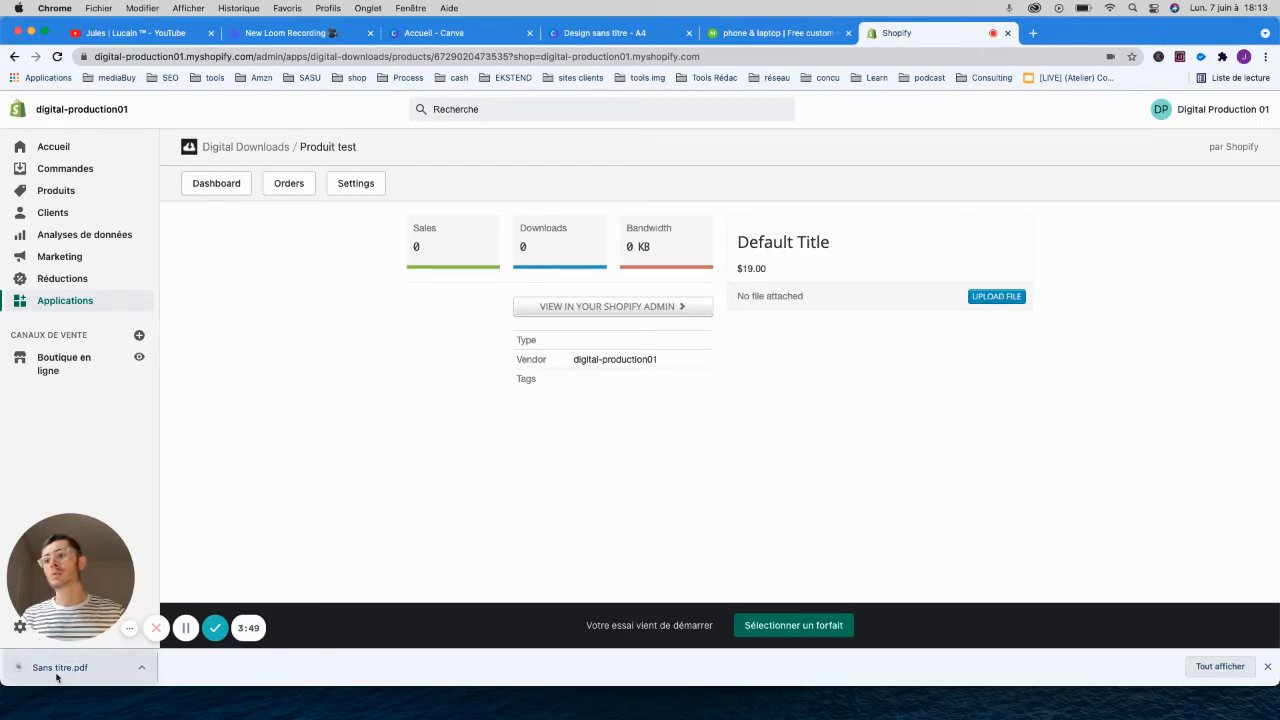
left_click_drag(91, 678, 860, 286)
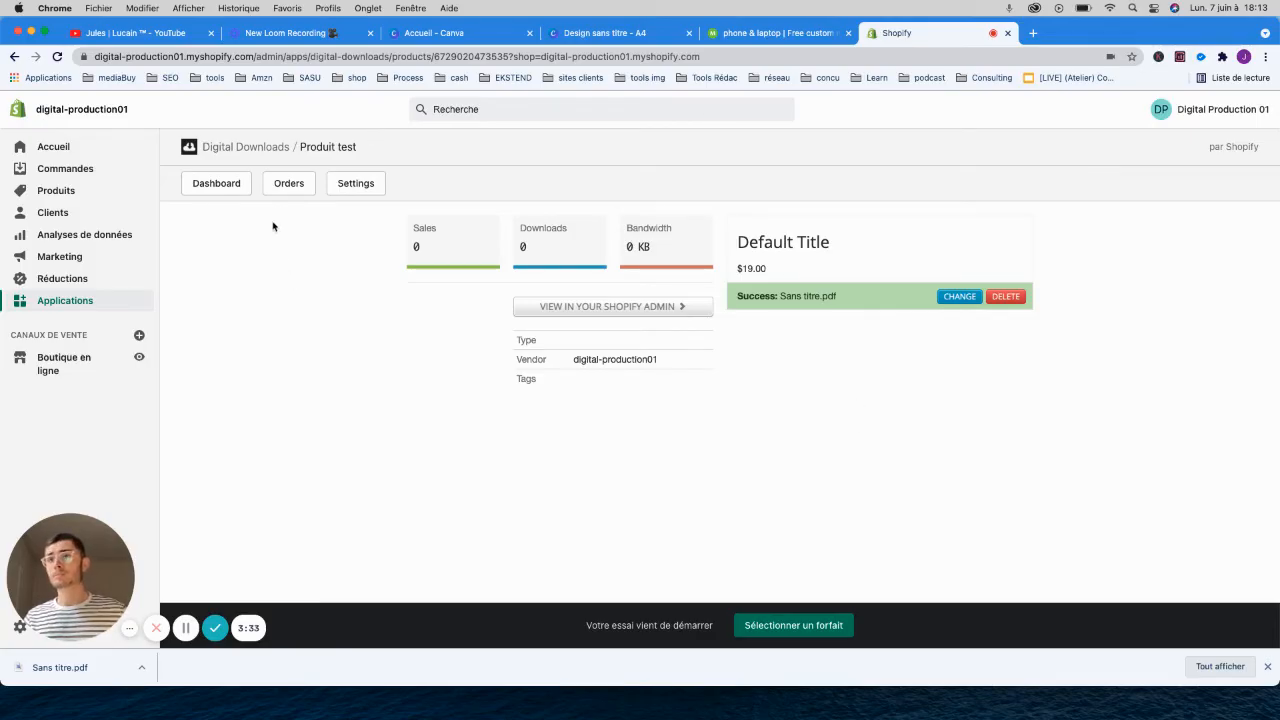
left_click(236, 188)
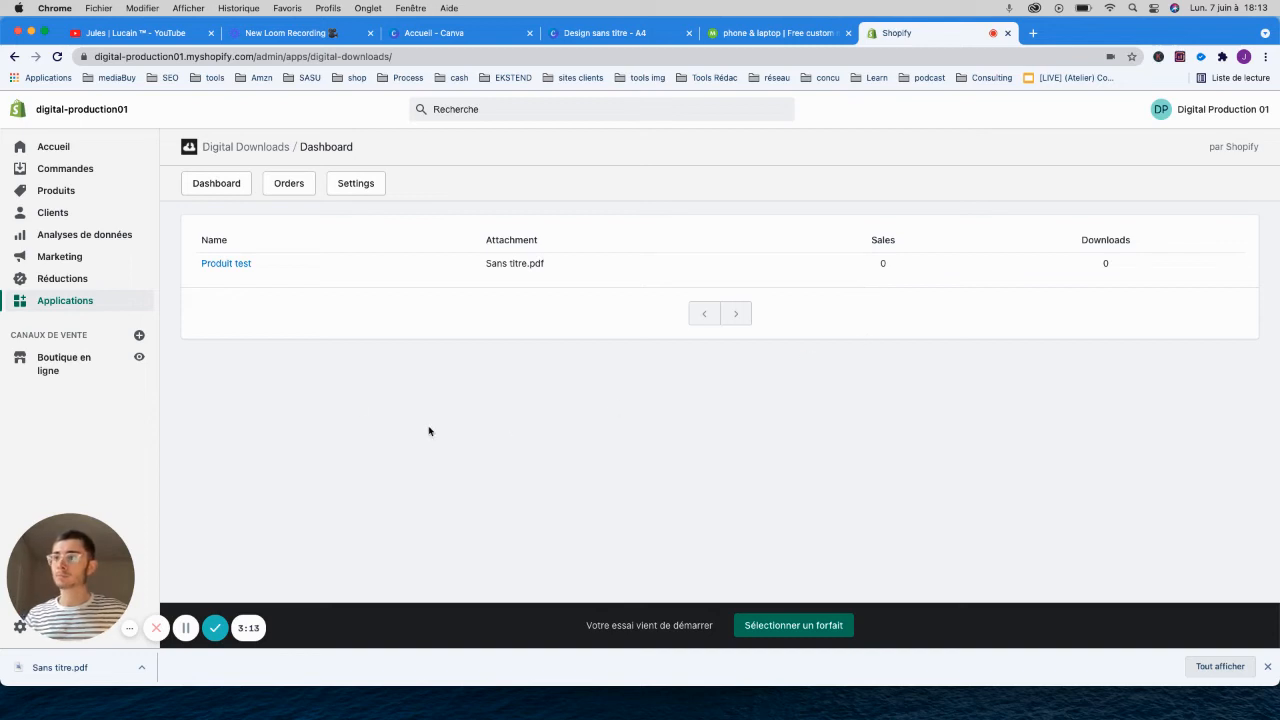
left_click(68, 192)
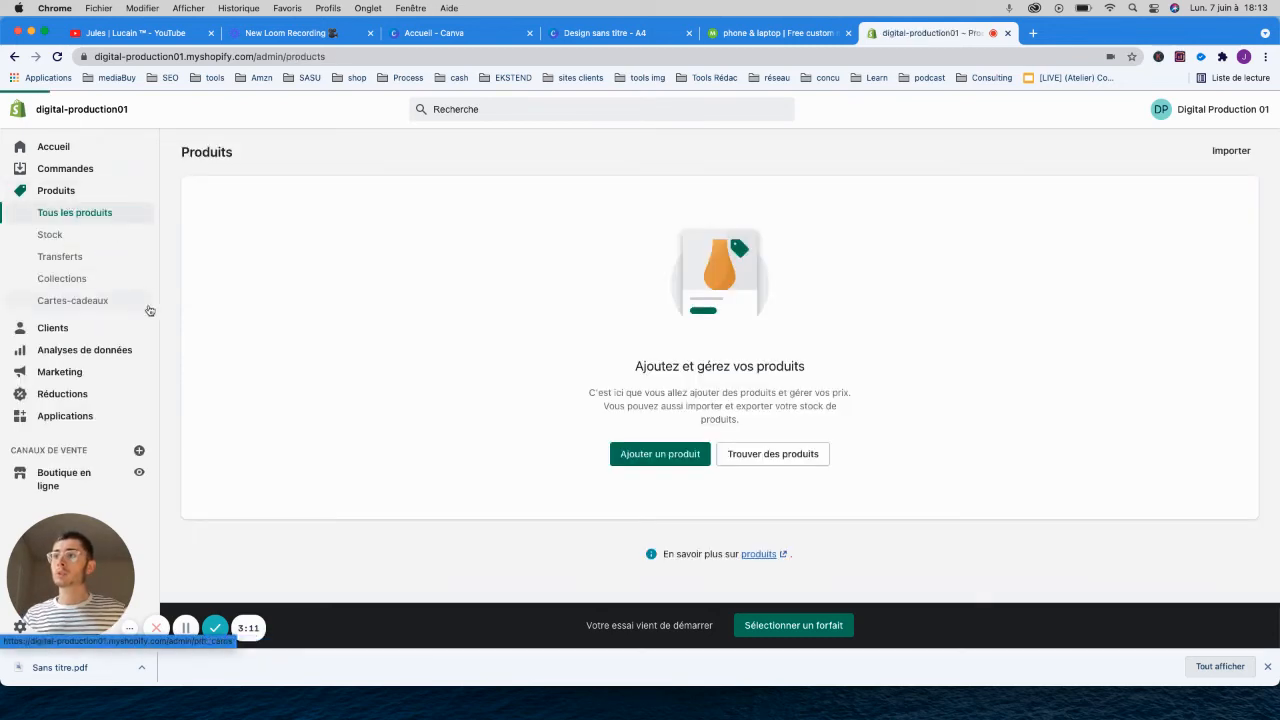
Step: Switch to the A4 design in Canva and set its download file type to PNG
left_click(781, 36)
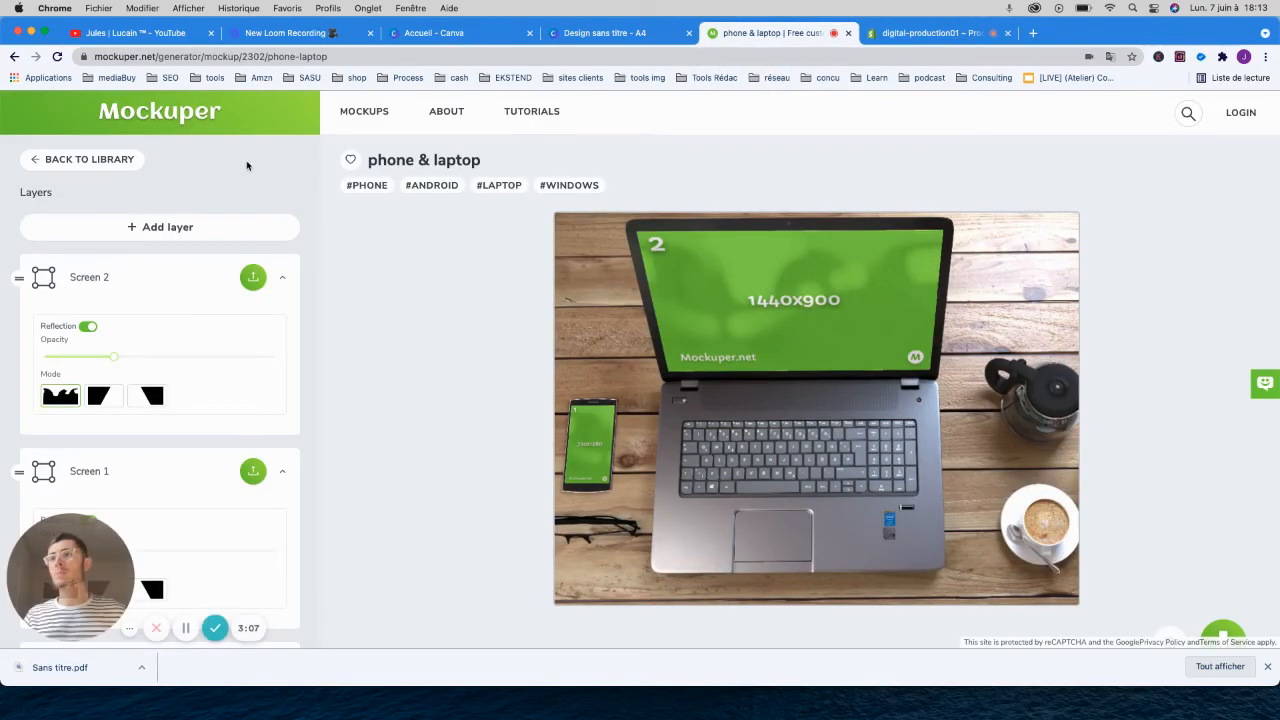
left_click(585, 36)
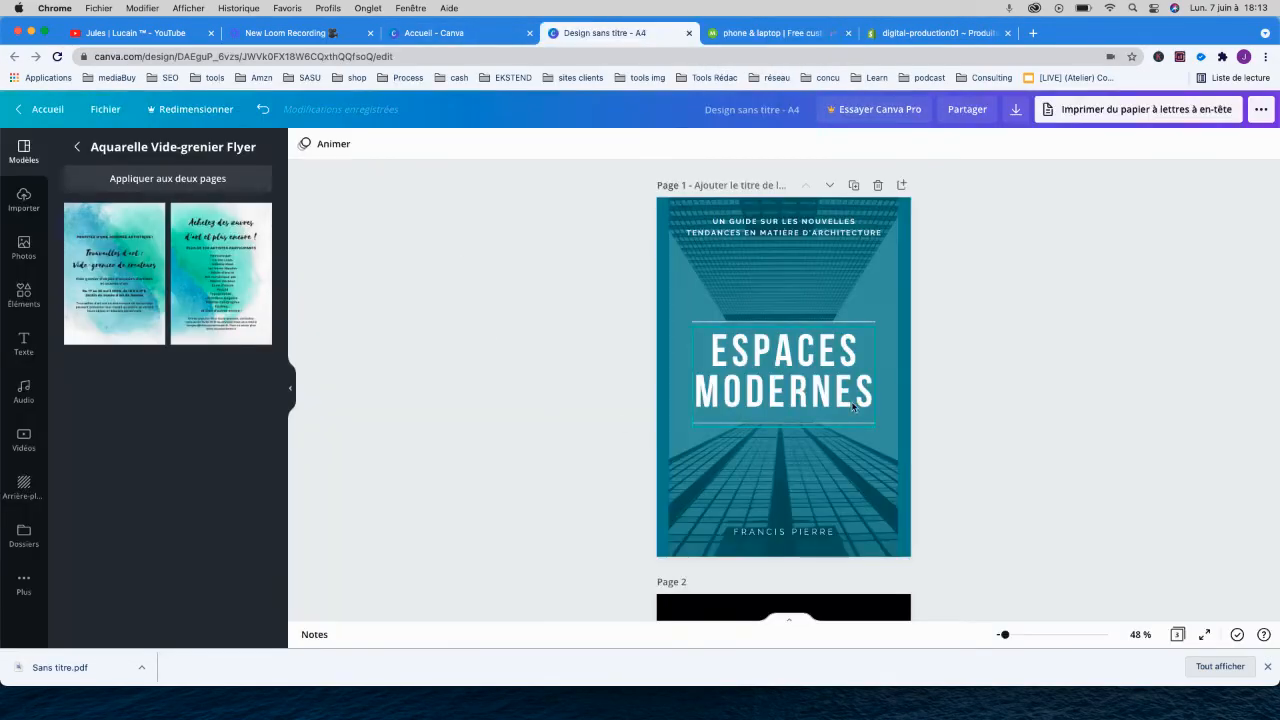
left_click(1016, 112)
left_click(1090, 210)
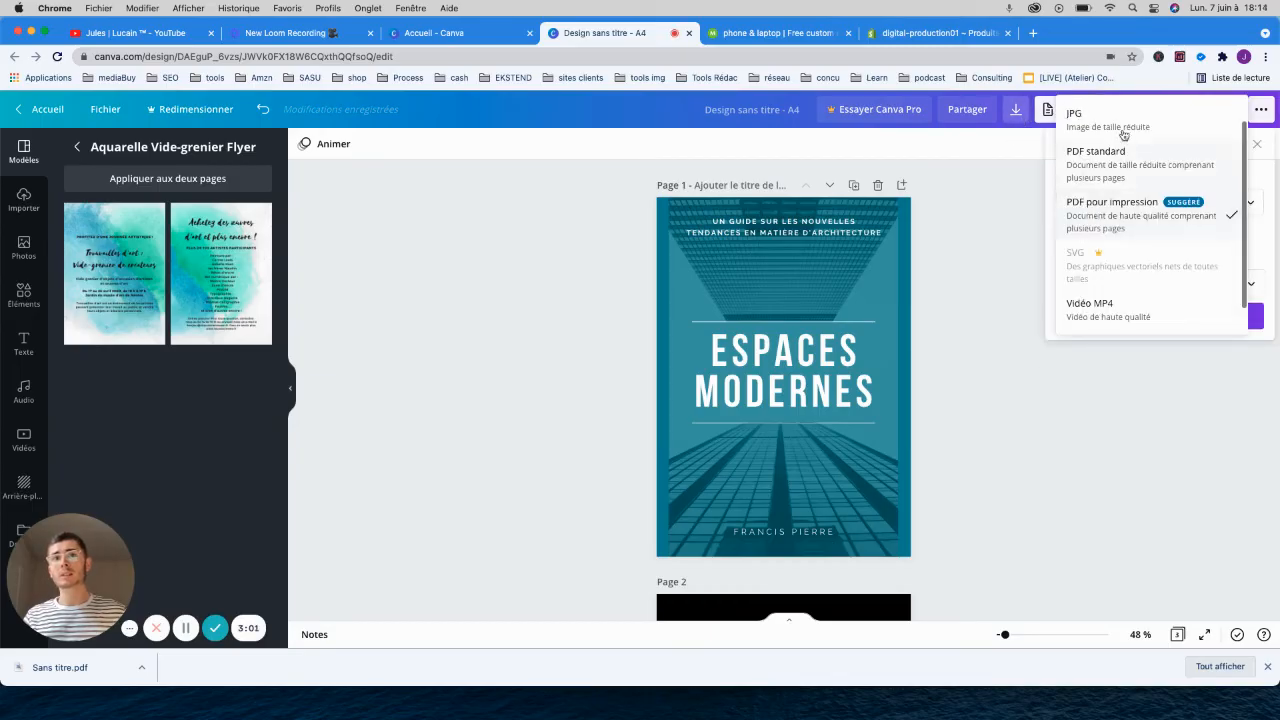
scroll(1107, 118, "up", 1)
left_click(1100, 118)
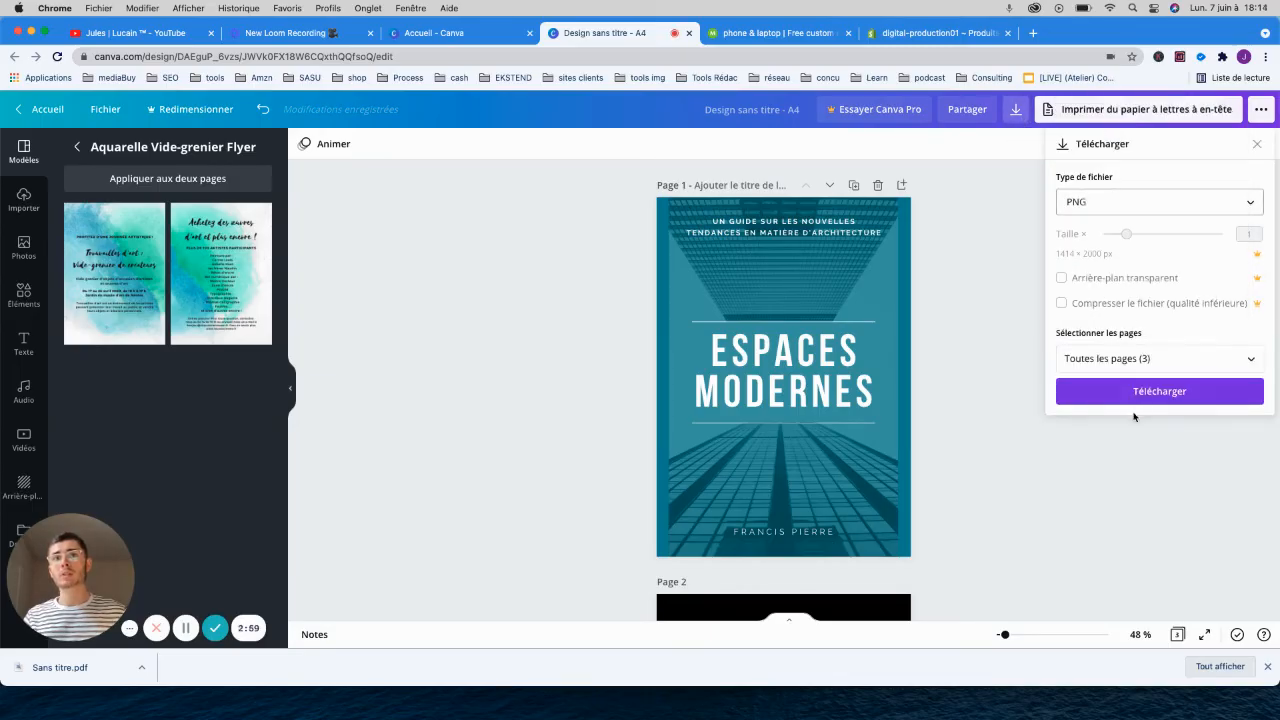
Step: Limit the export to page 1 only and download the cover image
left_click(1124, 359)
left_click(1132, 432)
left_click(1138, 440)
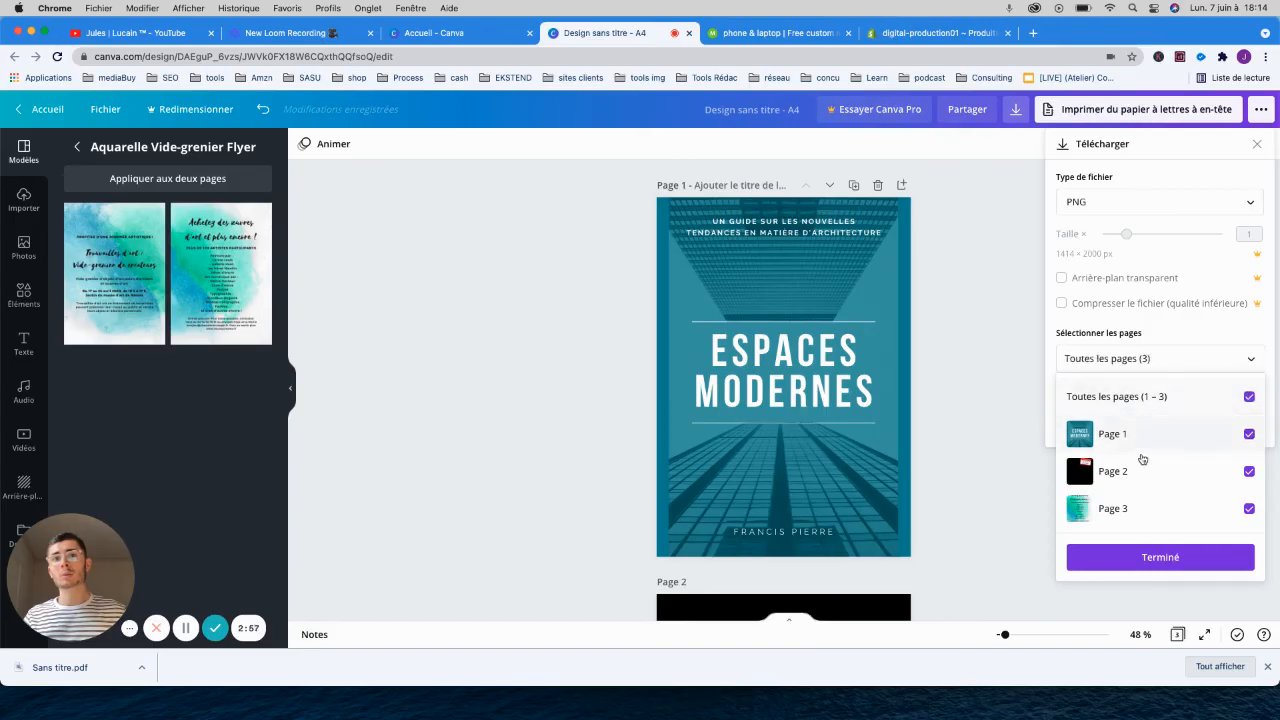
left_click(1133, 400)
left_click(1133, 433)
left_click(1160, 558)
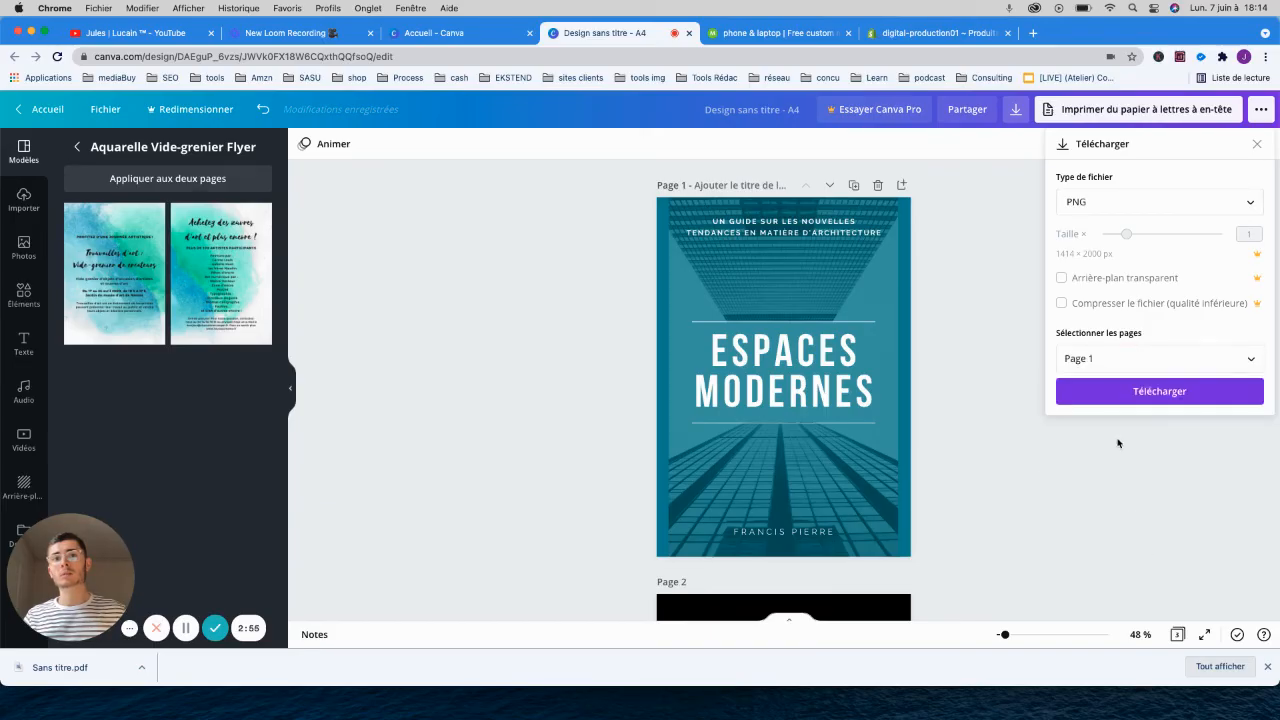
left_click(1105, 403)
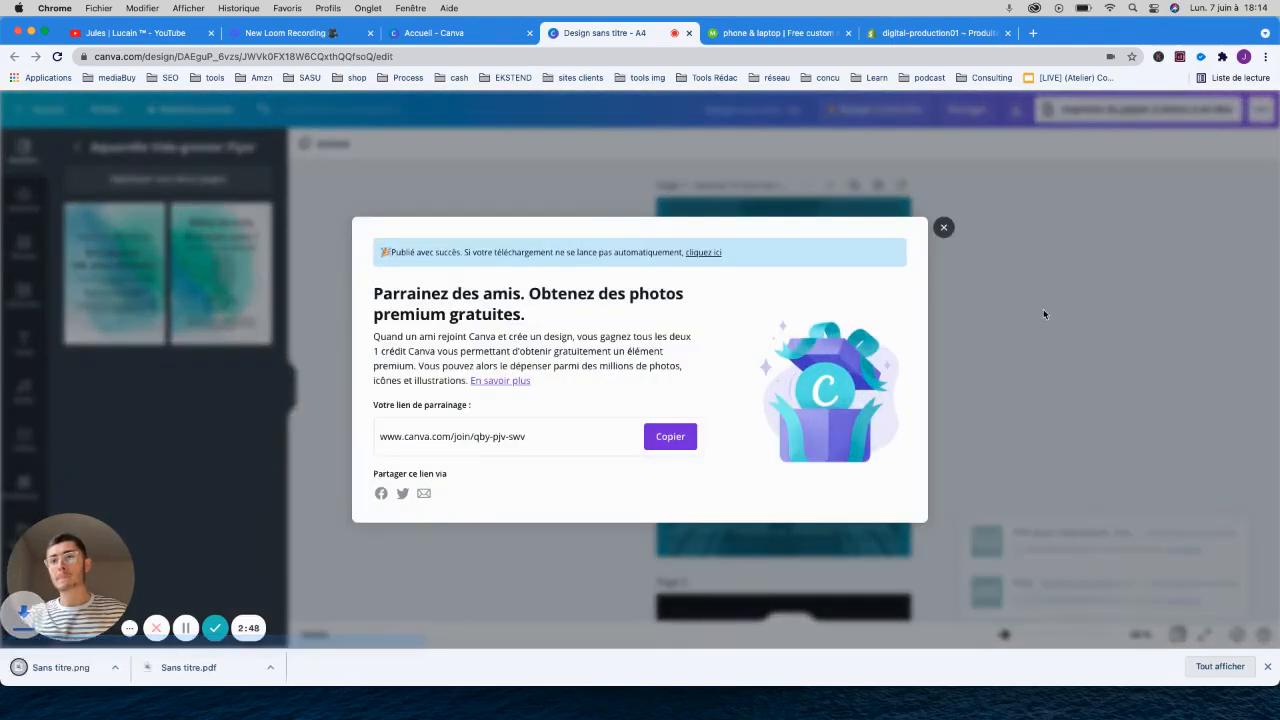
left_click(943, 226)
Step: Switch to Mockuper and place Sans titre.png on the laptop screen (Screen 2), scaled with Fit
left_click(775, 33)
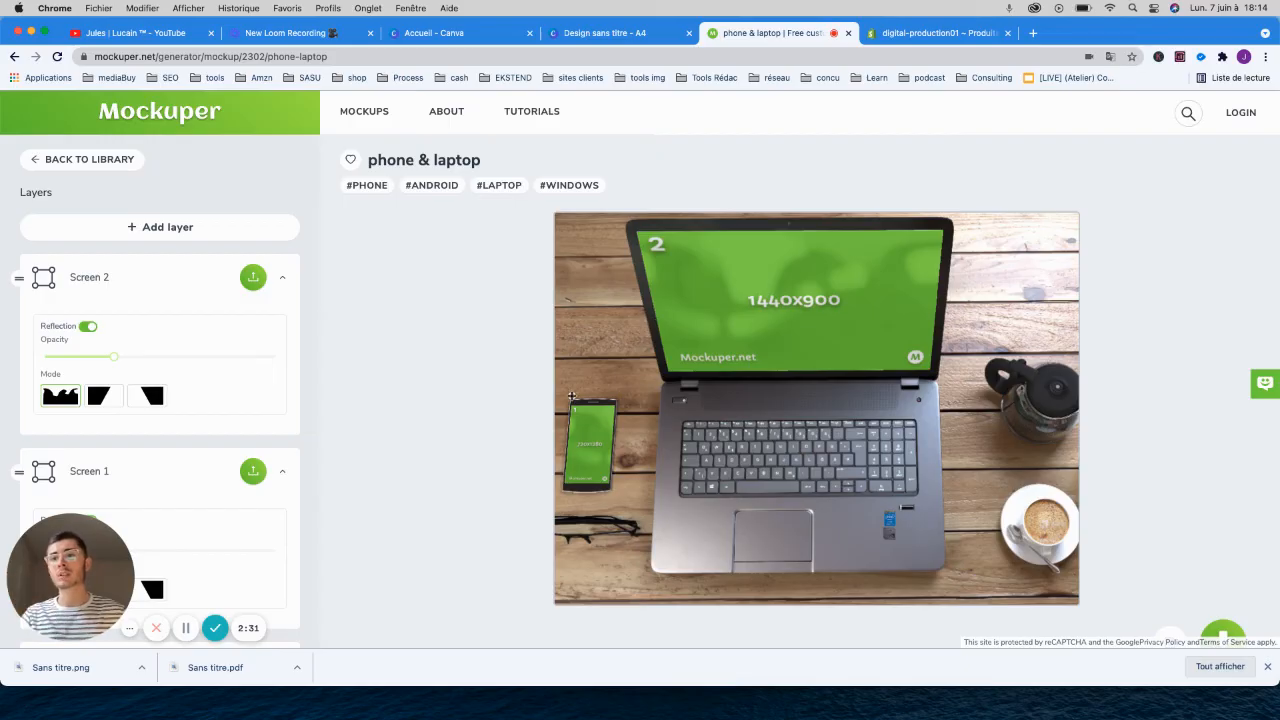
left_click(253, 277)
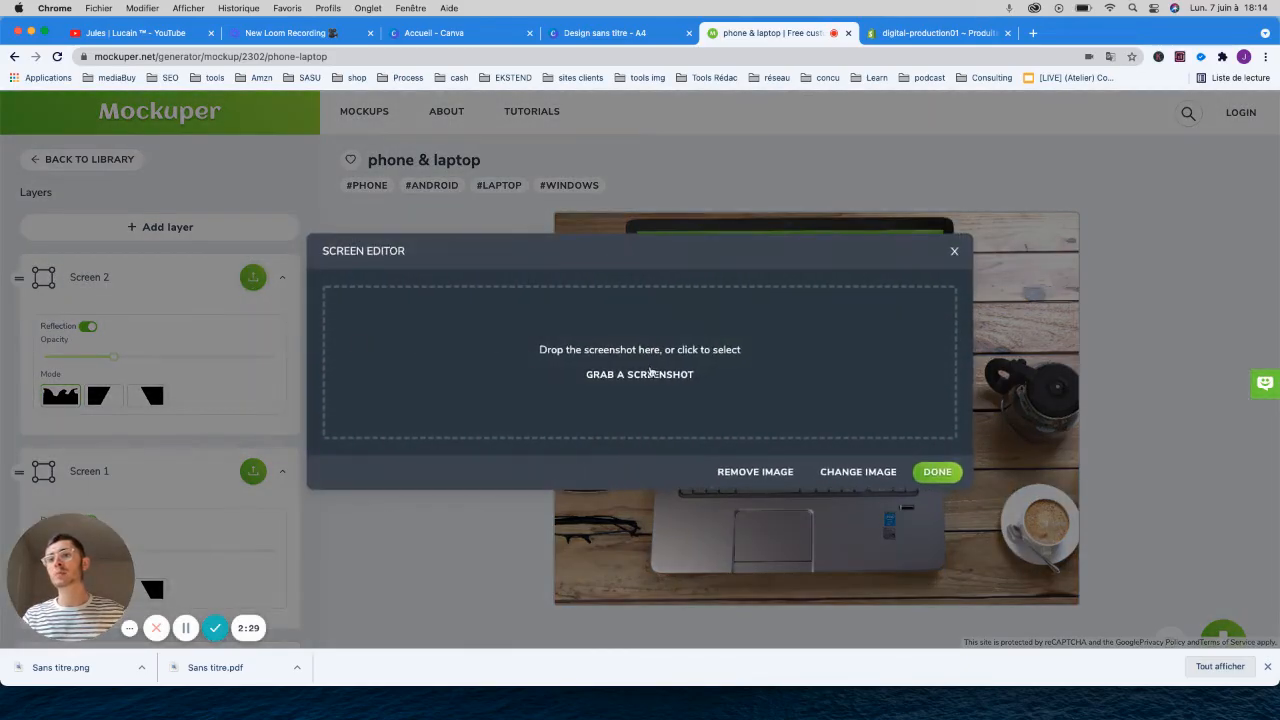
left_click_drag(80, 666, 534, 388)
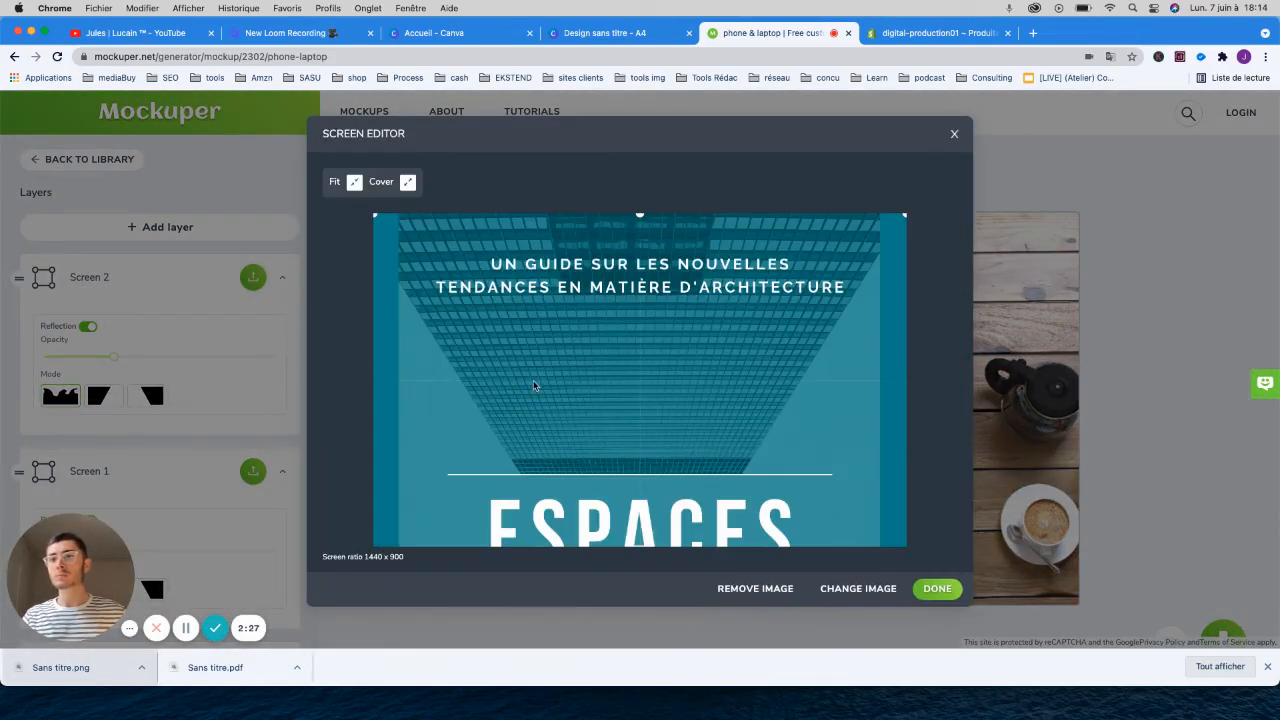
left_click(354, 182)
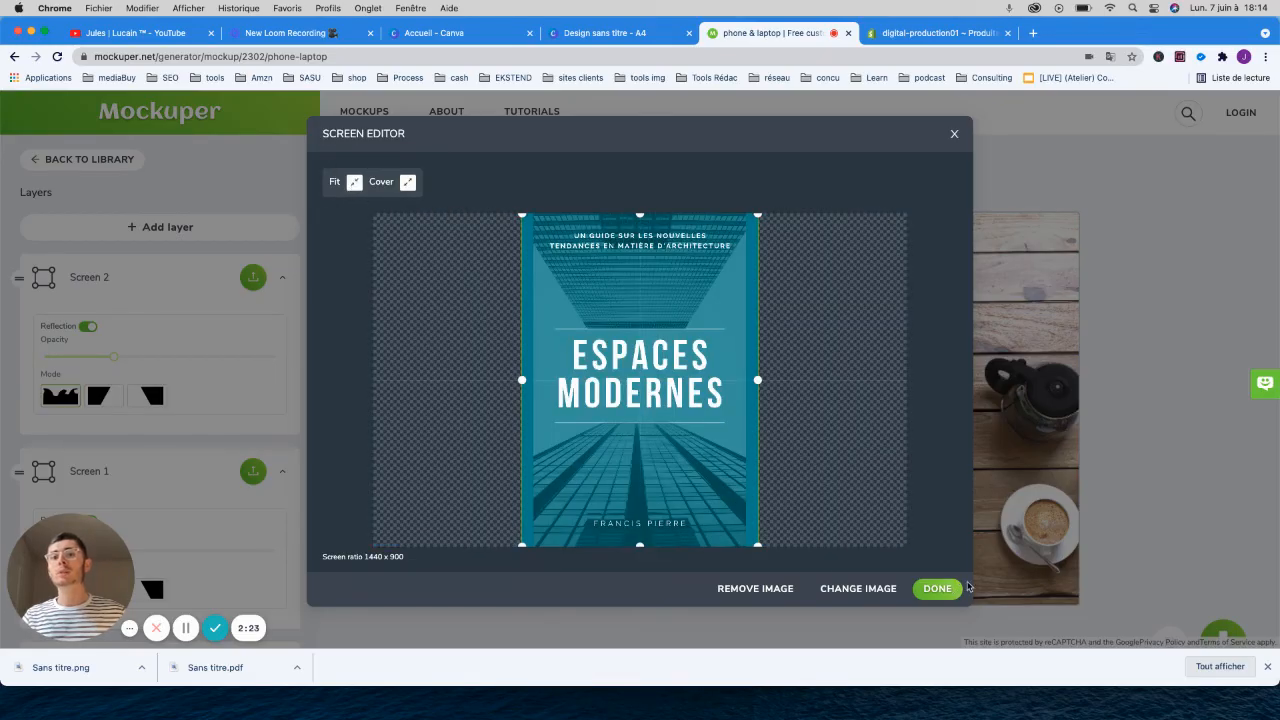
left_click(935, 588)
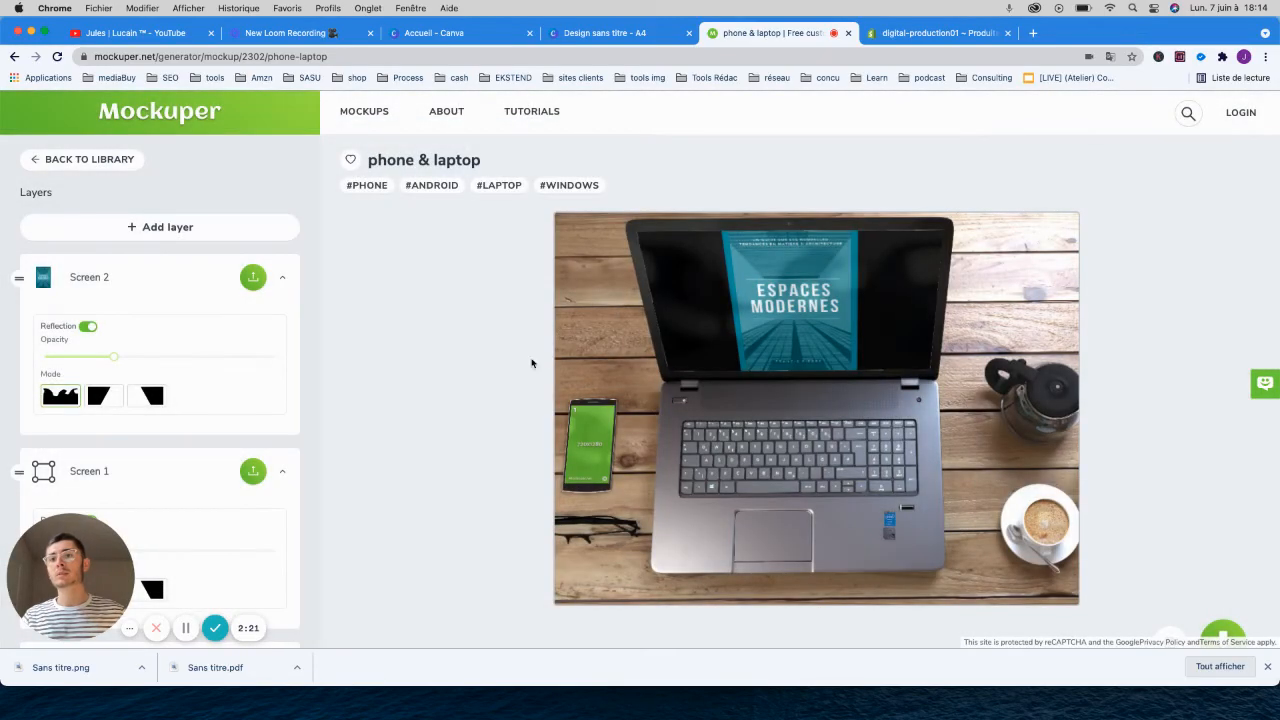
Step: Place Sans titre.png on the mockup's phone screen (Screen 1)
left_click(253, 471)
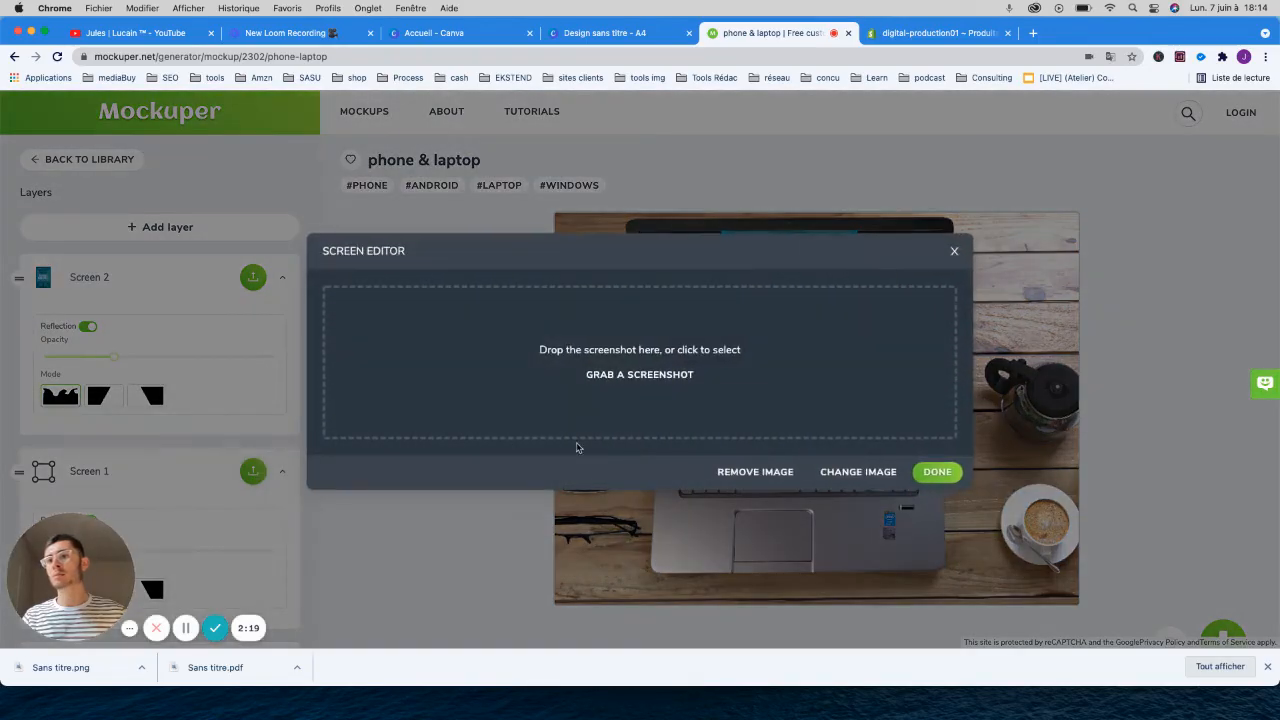
left_click_drag(86, 666, 586, 391)
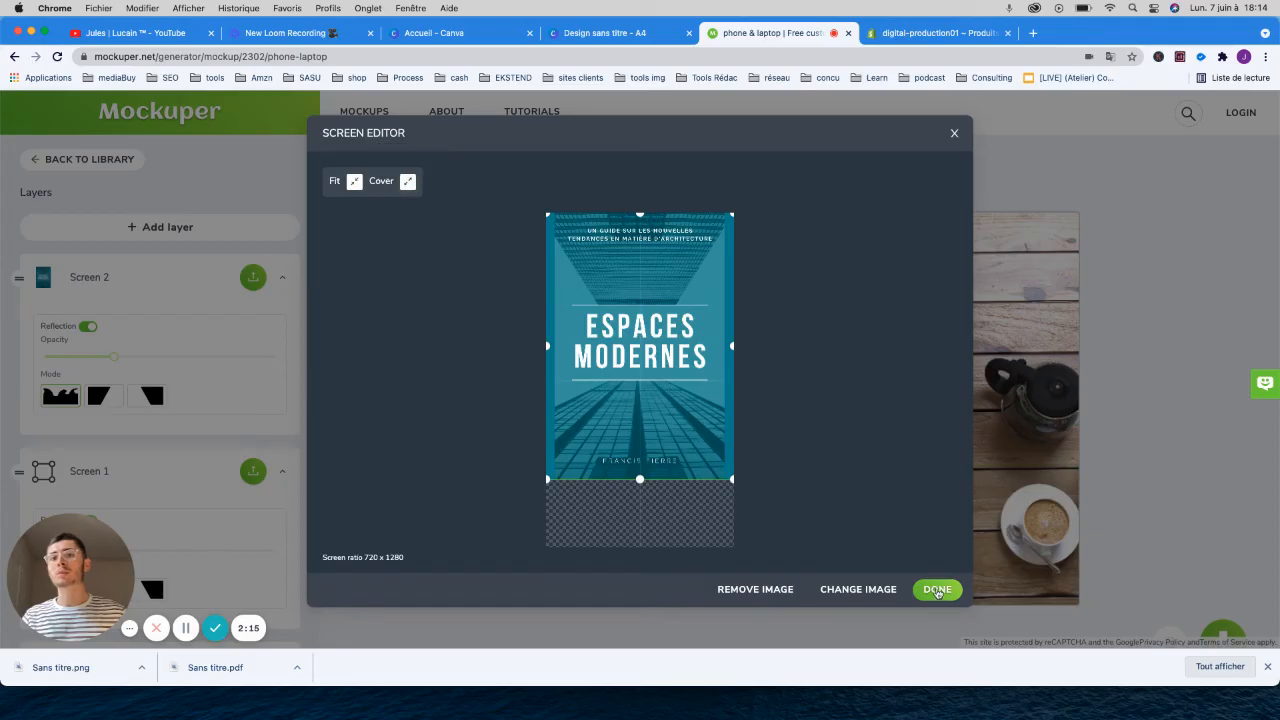
left_click(937, 590)
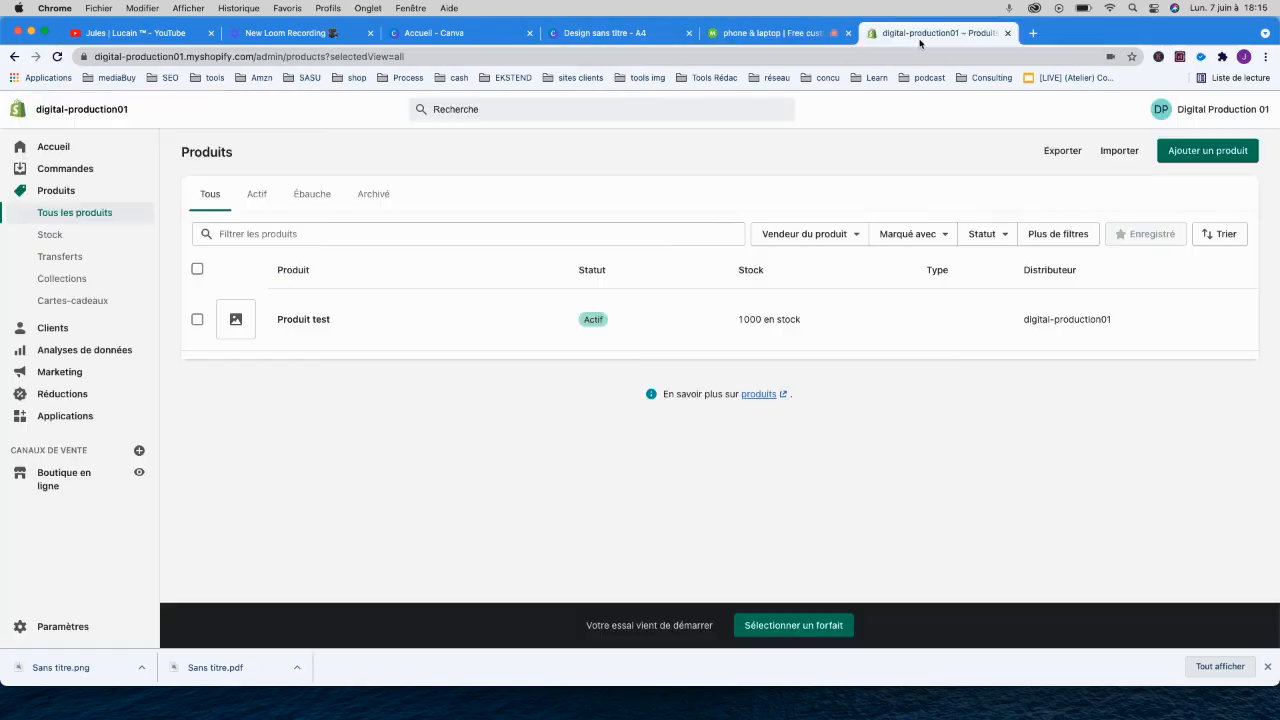
Step: Switch back to Shopify, open the product Produit test and review its media and pricing sections
left_click(935, 33)
left_click(226, 336)
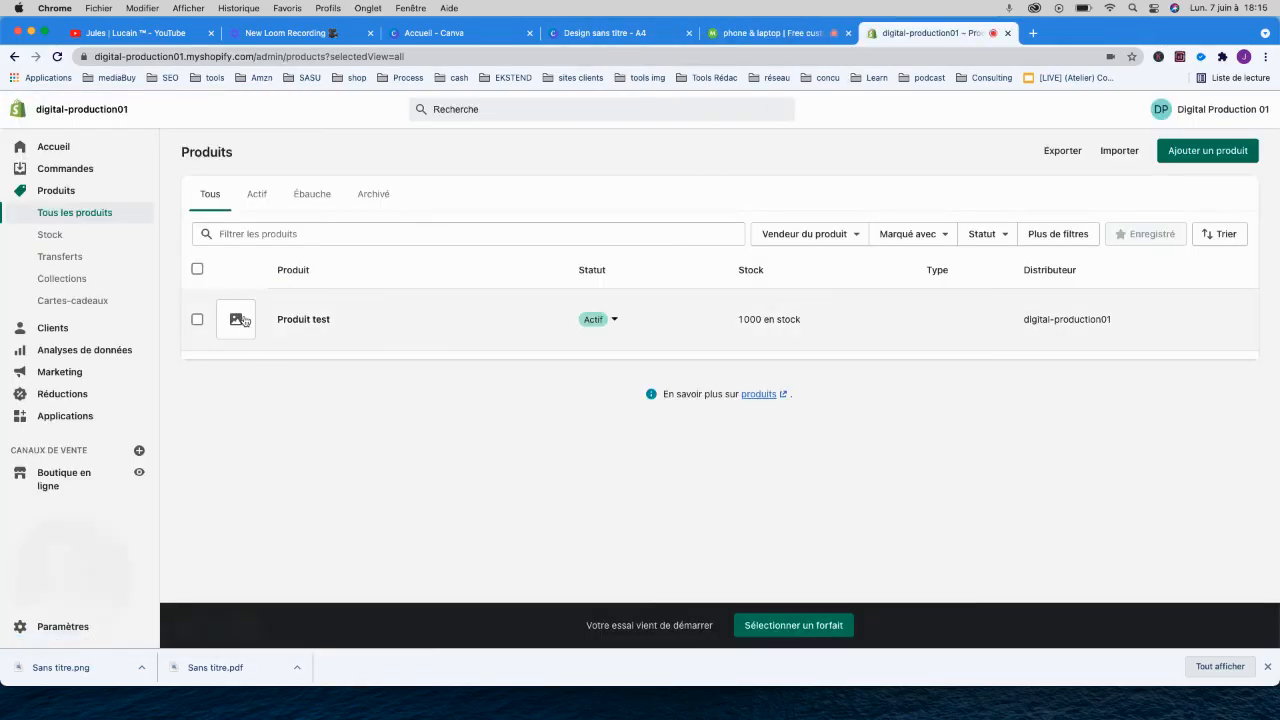
scroll(569, 488, "down", 4)
scroll(569, 488, "down", 1)
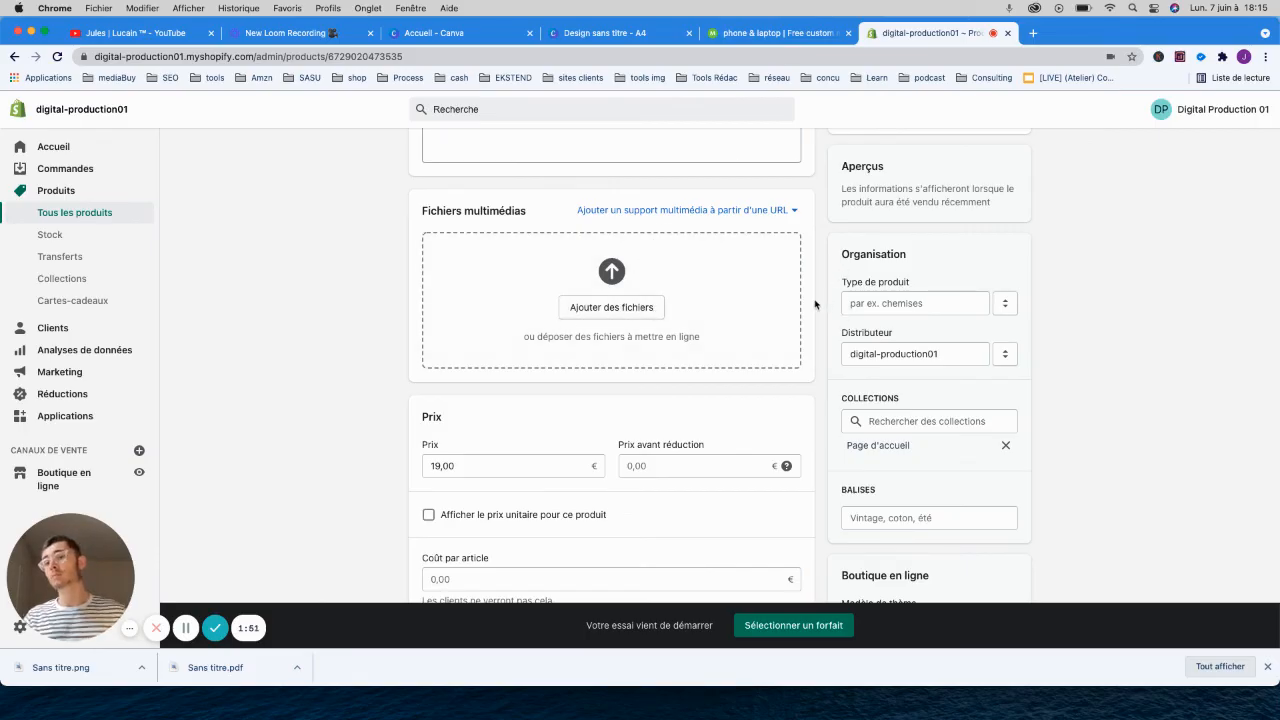
scroll(818, 300, "up", 3)
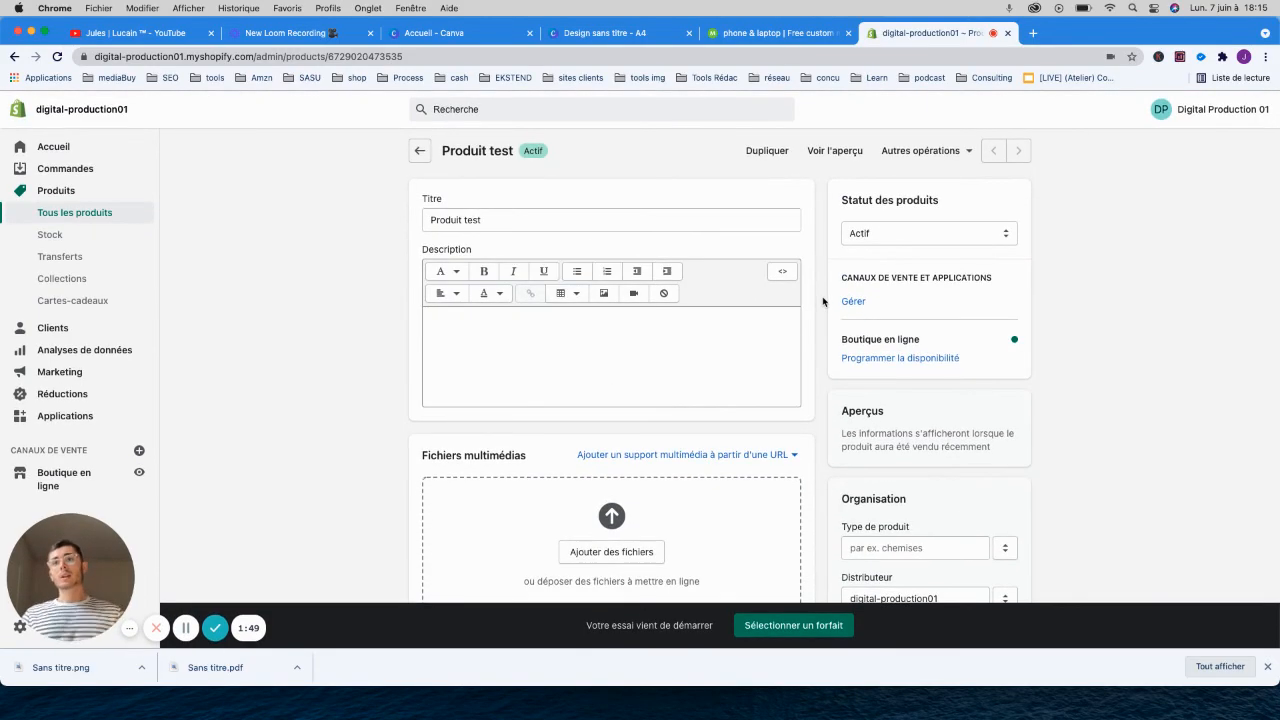